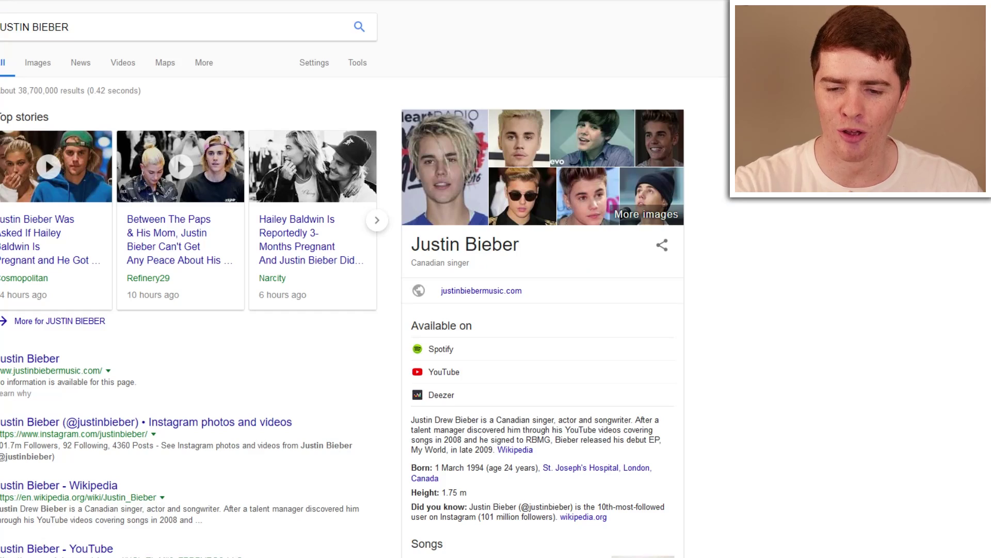
Check Justin Bieber's date of birth in the search results' knowledge panel
{"action": "scroll", "coordinate": [890, 282], "scroll_direction": "down", "scroll_amount": 1}
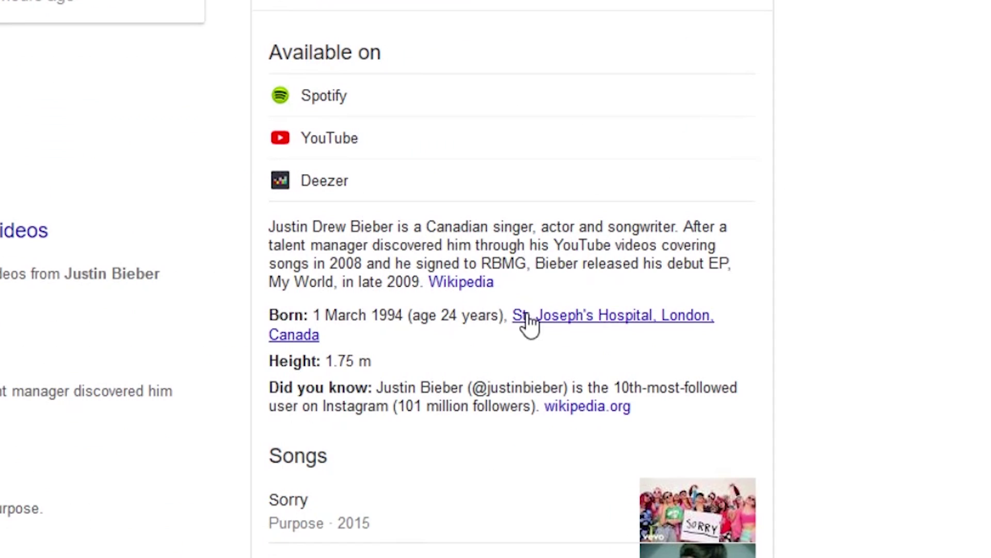
{"action": "left_click_drag", "start_coordinate": [524, 399], "coordinate": [489, 402]}
{"action": "left_click", "coordinate": [957, 339]}
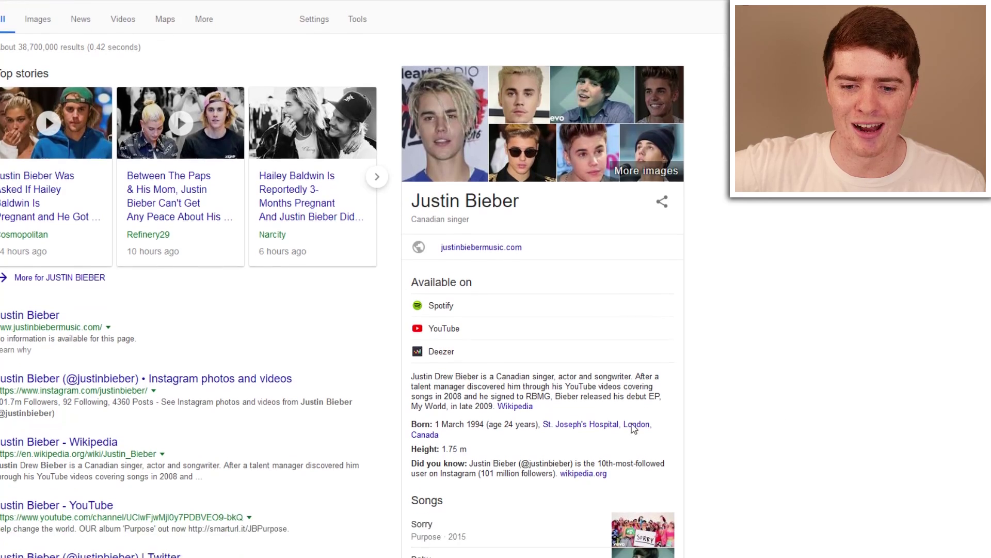
{"action": "scroll", "coordinate": [568, 413], "scroll_direction": "down", "scroll_amount": 1}
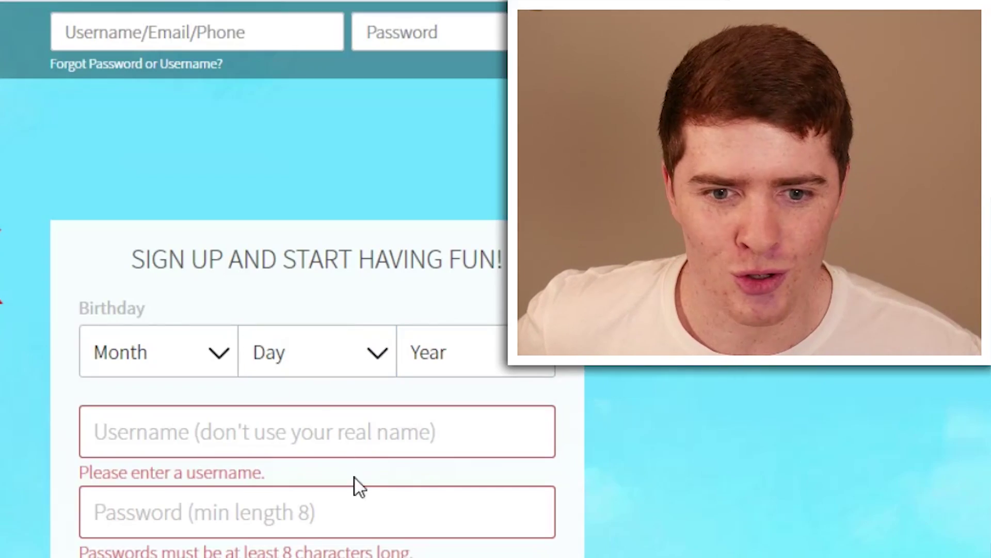
Switch to the Roblox sign-up form and set the birthday to the singer's date of birth
{"action": "left_click", "coordinate": [175, 351]}
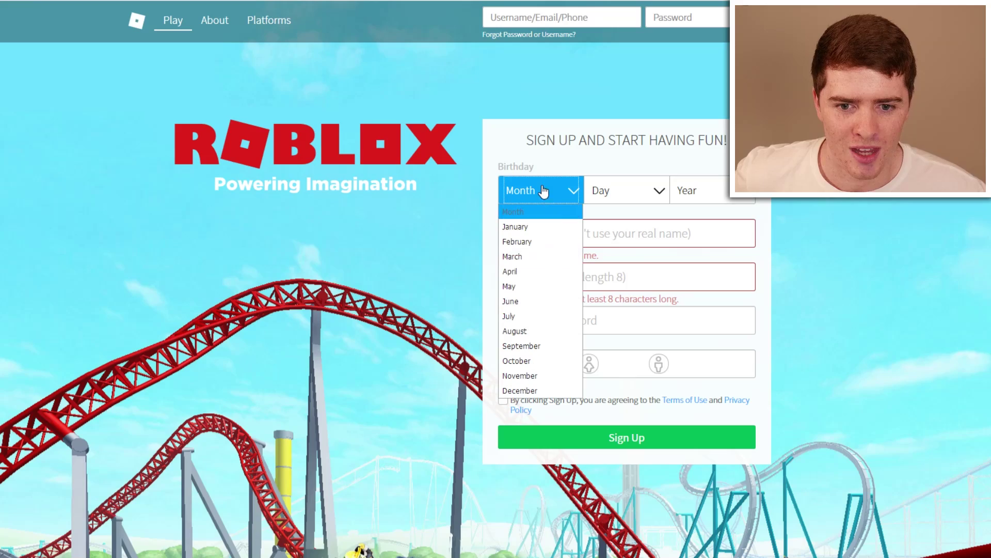
{"action": "left_click", "coordinate": [532, 257]}
{"action": "left_click", "coordinate": [620, 190]}
{"action": "left_click", "coordinate": [626, 228]}
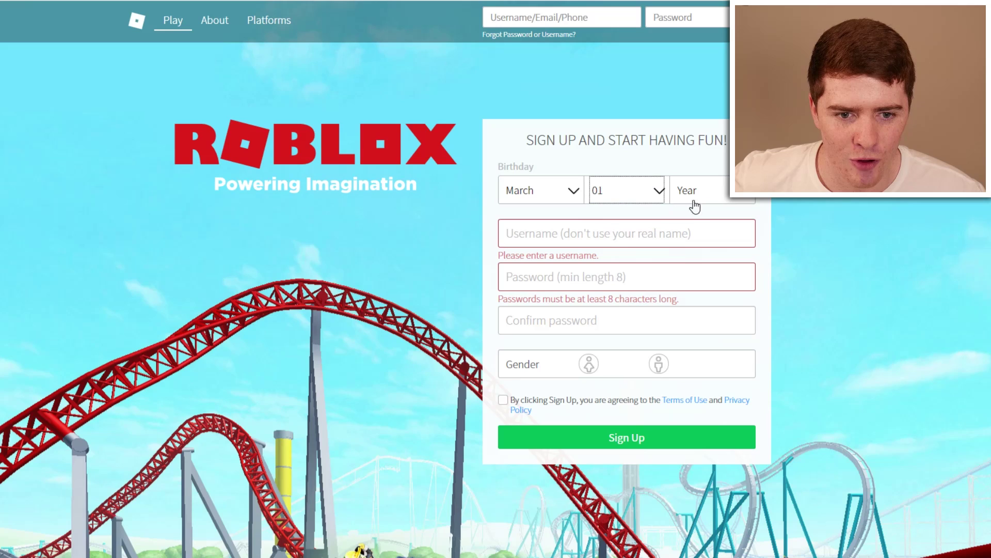
{"action": "left_click", "coordinate": [688, 196]}
{"action": "scroll", "coordinate": [723, 320], "scroll_direction": "down", "scroll_amount": 5}
{"action": "left_click", "coordinate": [706, 328]}
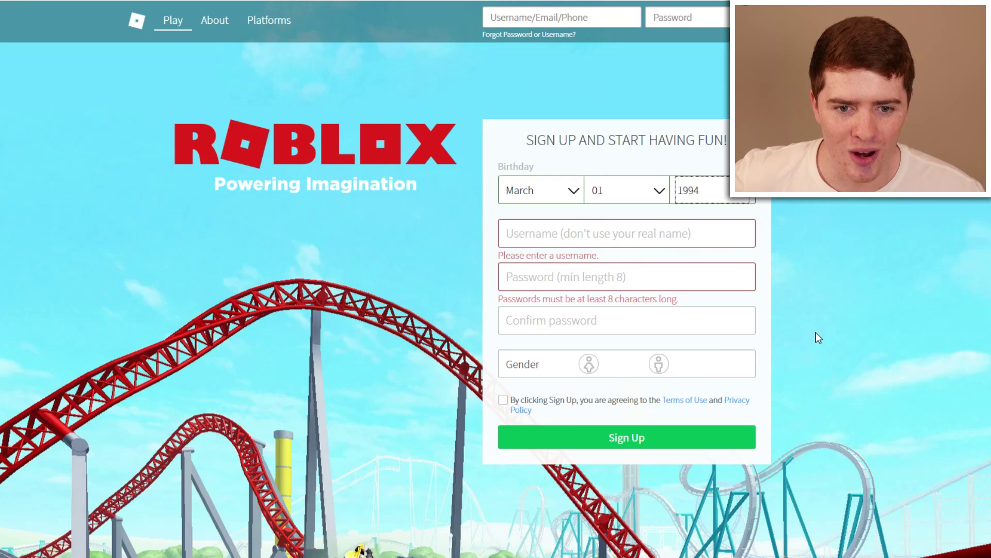
Try the username JustinBieber, including variants with extra r's at the end
{"action": "left_click", "coordinate": [607, 240]}
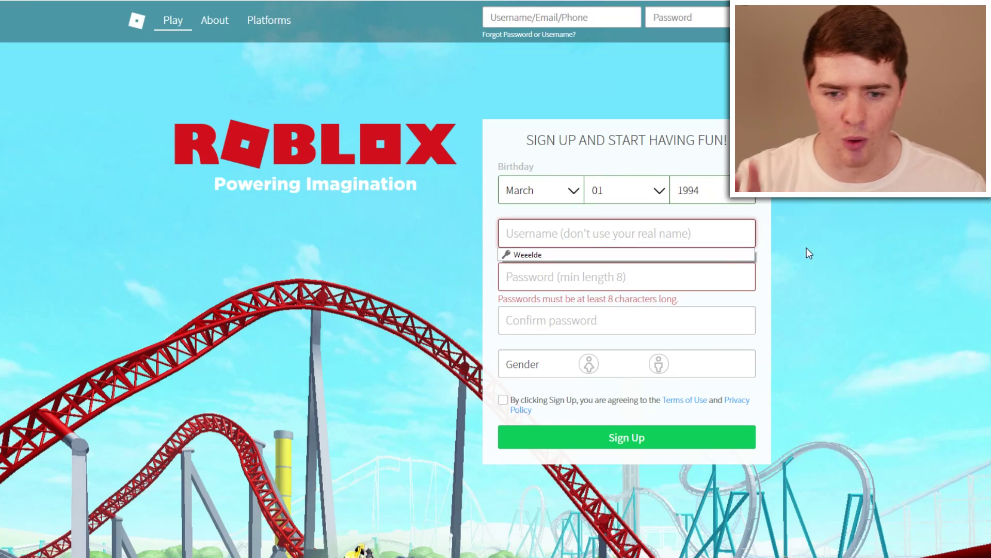
{"action": "type", "text": "JustinBie"}
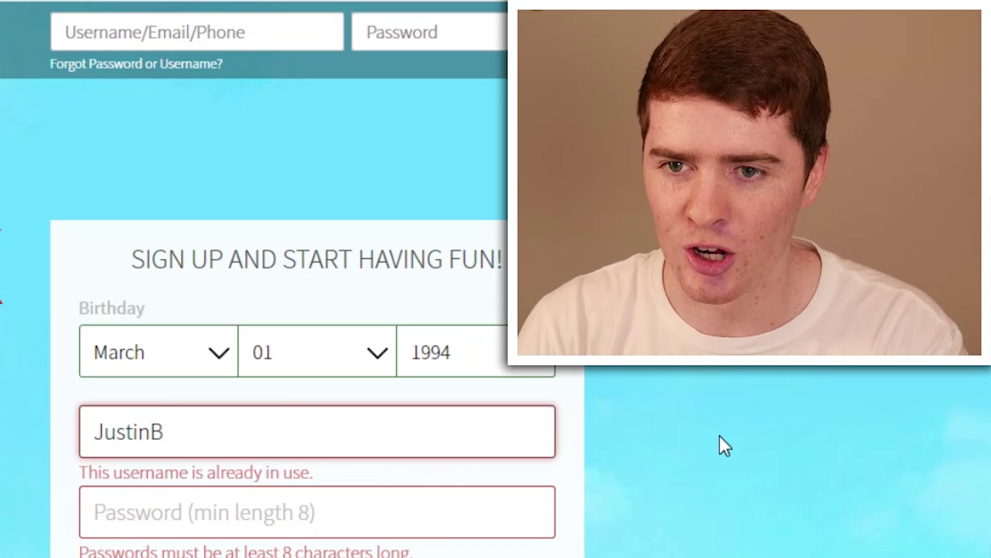
{"action": "type", "text": "ber"}
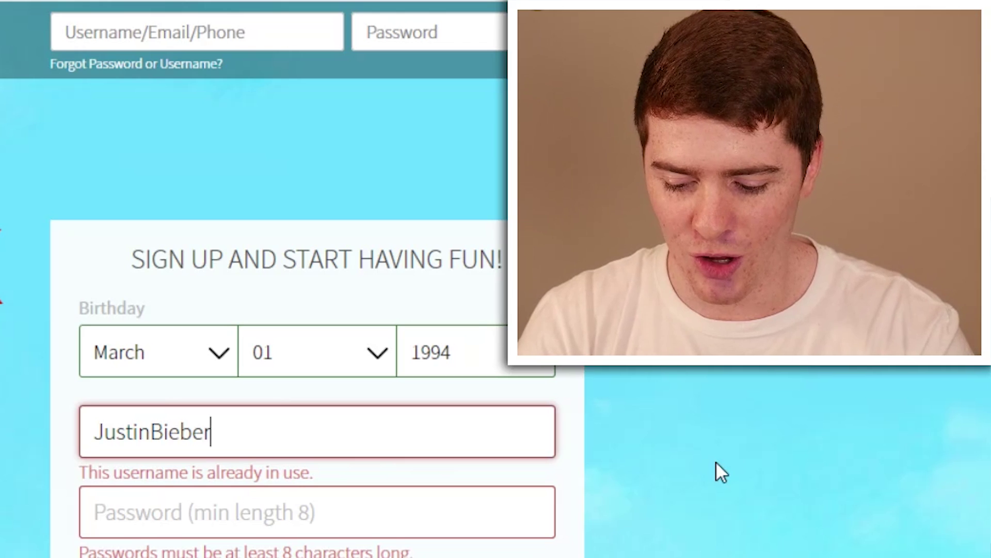
{"action": "type", "text": "r"}
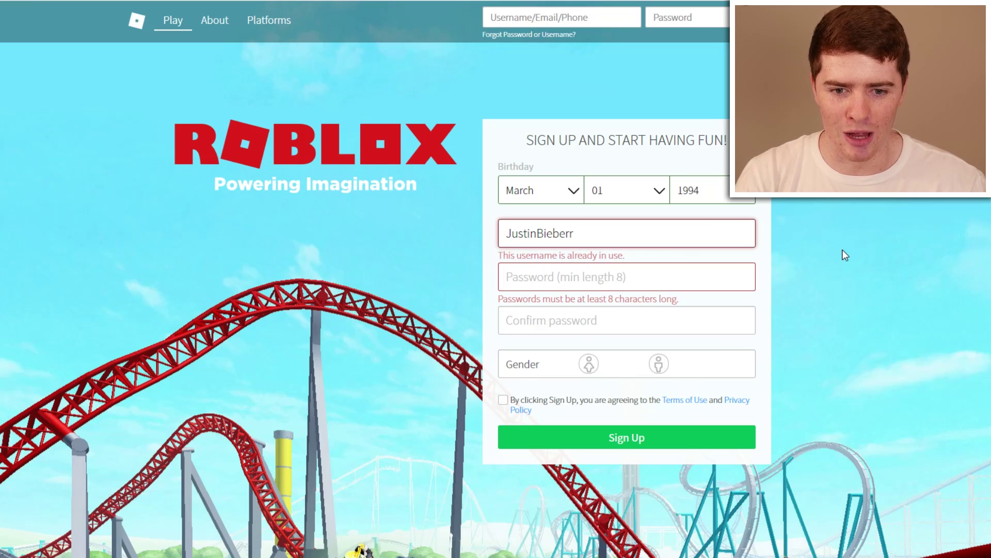
{"action": "type", "text": "rrrr"}
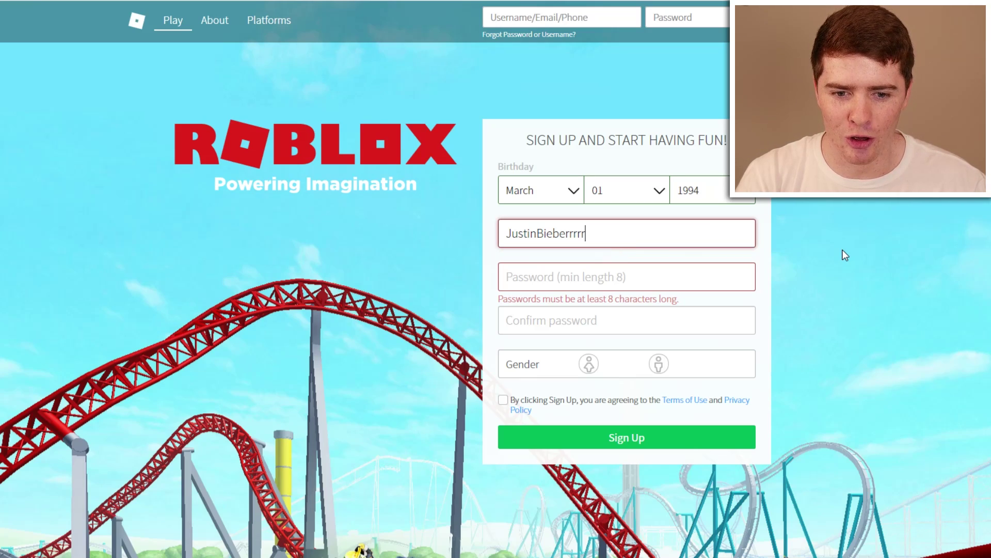
{"action": "type", "text": "rrr"}
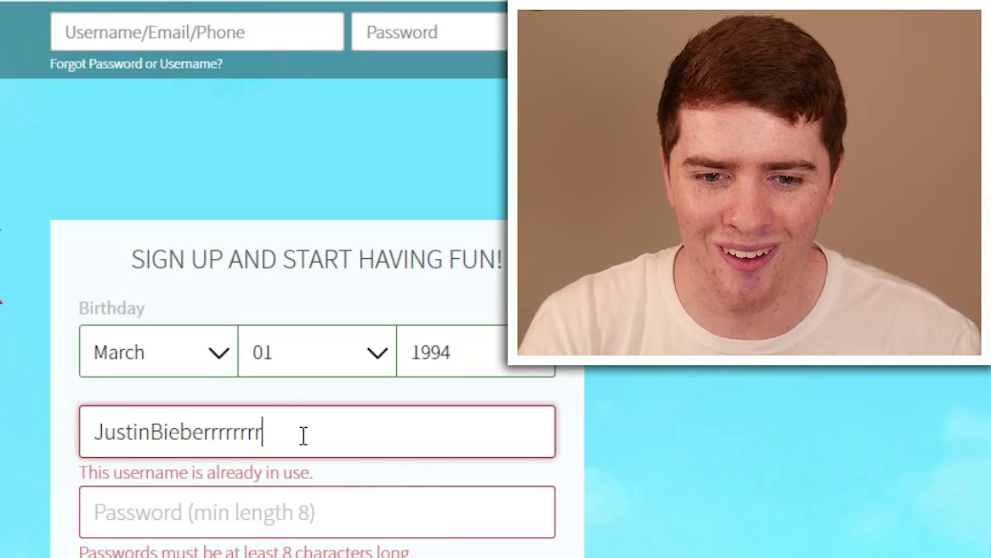
Try the usernames JustinBieberReal and JustinBieberOffical
{"action": "left_click_drag", "start_coordinate": [303, 435], "coordinate": [217, 433]}
{"action": "key", "text": "BackSpace"}
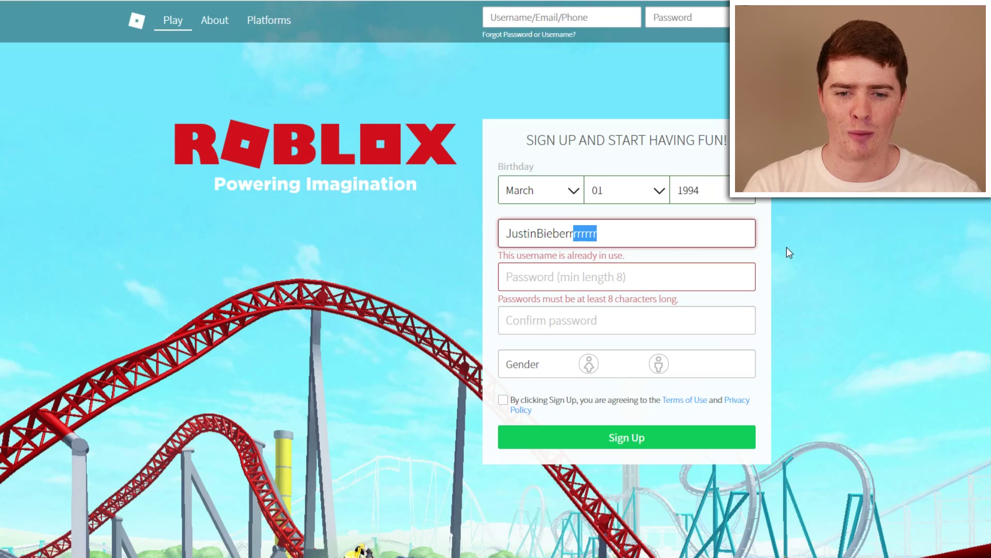
{"action": "key", "text": "BackSpace"}
{"action": "type", "text": "Real"}
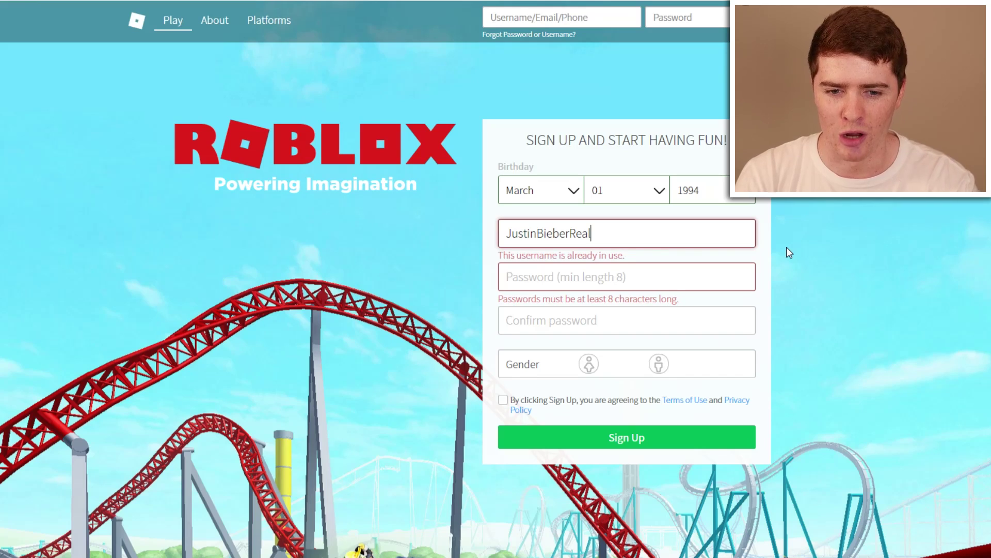
{"action": "key", "text": "BackSpace"}
{"action": "key", "text": "BackSpace"}
{"action": "key", "text": "BackSpace"}
{"action": "key", "text": "BackSpace"}
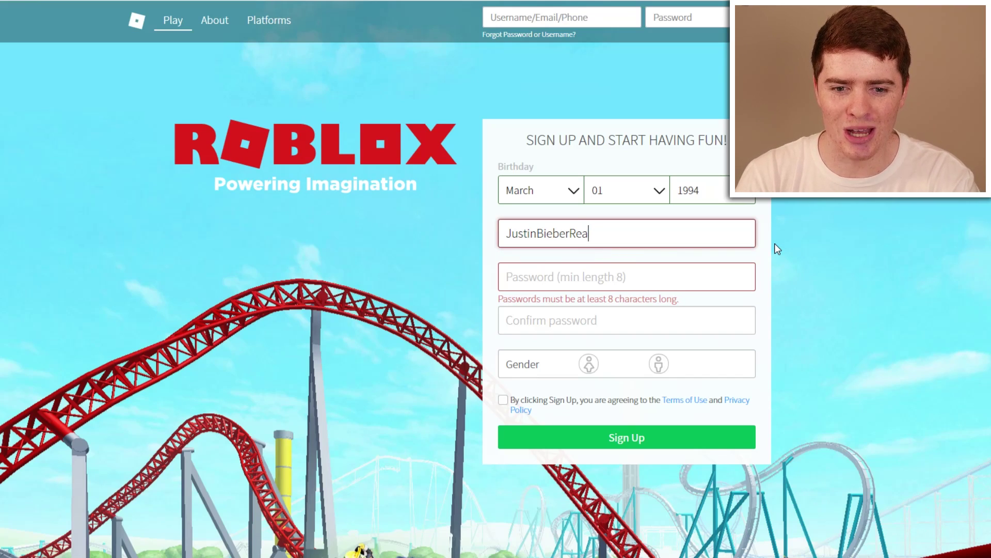
{"action": "type", "text": "0"}
{"action": "key", "text": "BackSpace"}
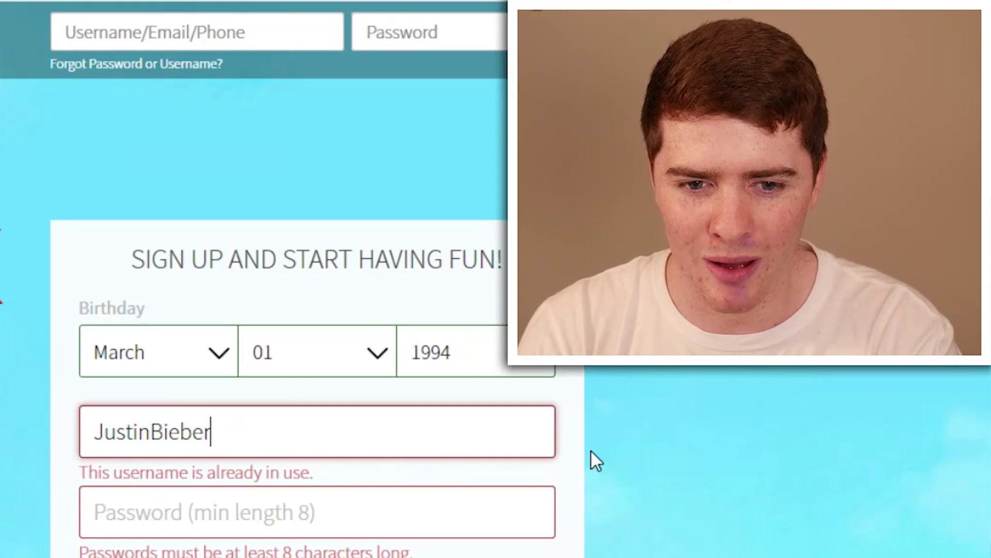
{"action": "type", "text": "Official"}
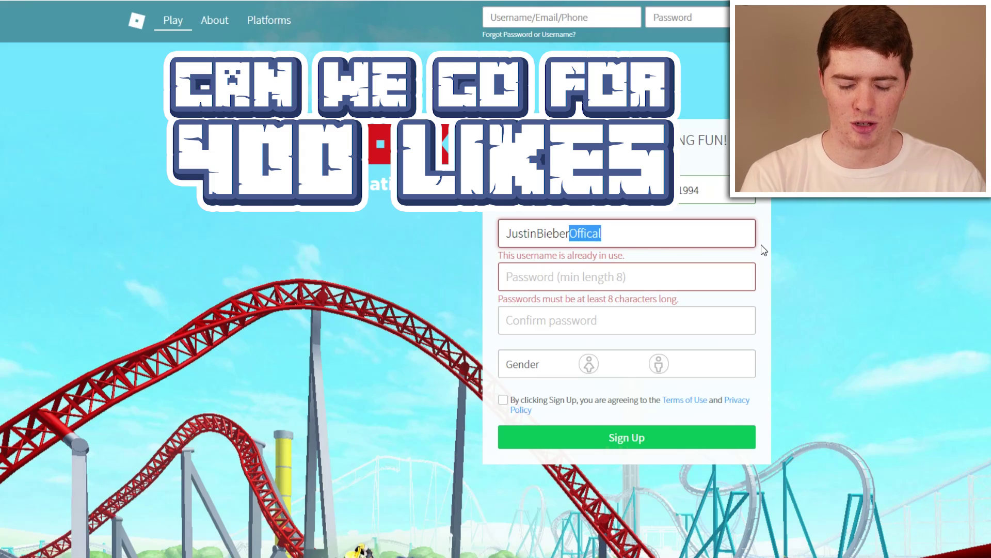
Try the usernames IAmJustinBieber and HeyIAmJustinBieber
{"action": "key", "text": "BackSpace"}
{"action": "key", "text": "Home"}
{"action": "type", "text": "IAm"}
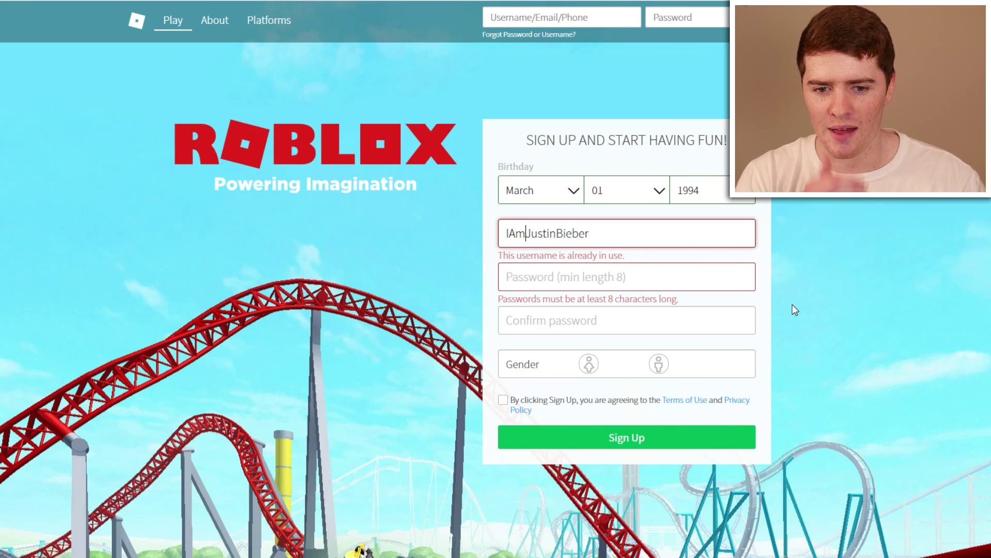
{"action": "key", "text": "Home"}
{"action": "type", "text": "Hey"}
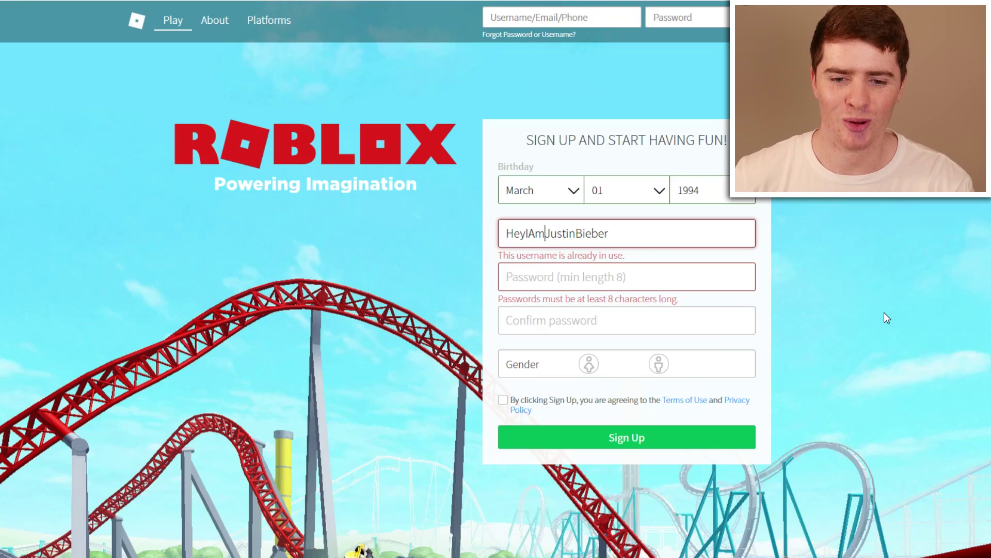
Remove the added prefix from the username and set it to Ju5t1nB13b37
{"action": "key", "text": "BackSpace"}
{"action": "key", "text": "BackSpace"}
{"action": "key", "text": "BackSpace"}
{"action": "key", "text": "BackSpace"}
{"action": "key", "text": "BackSpace"}
{"action": "key", "text": "BackSpace"}
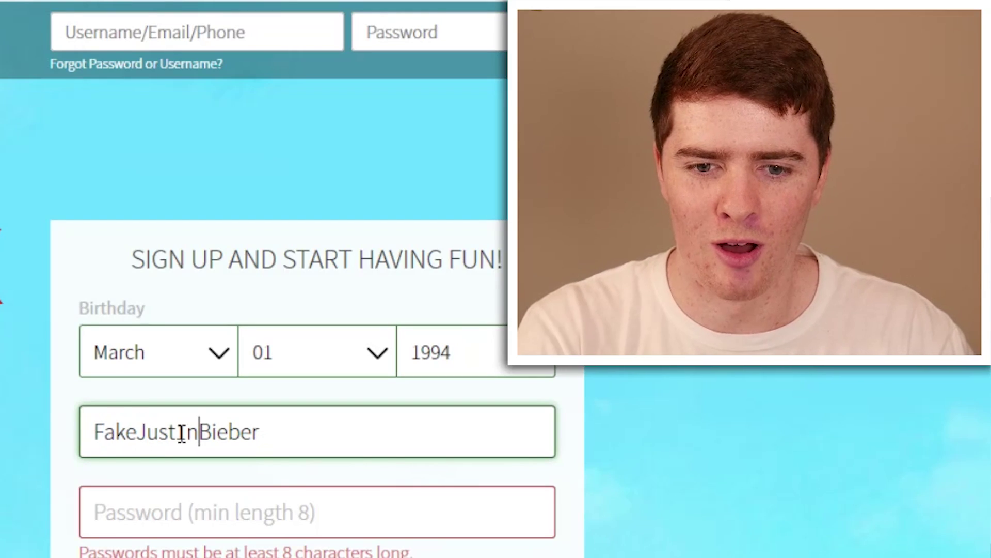
{"action": "left_click_drag", "start_coordinate": [532, 233], "coordinate": [481, 233]}
{"action": "key", "text": "BackSpace"}
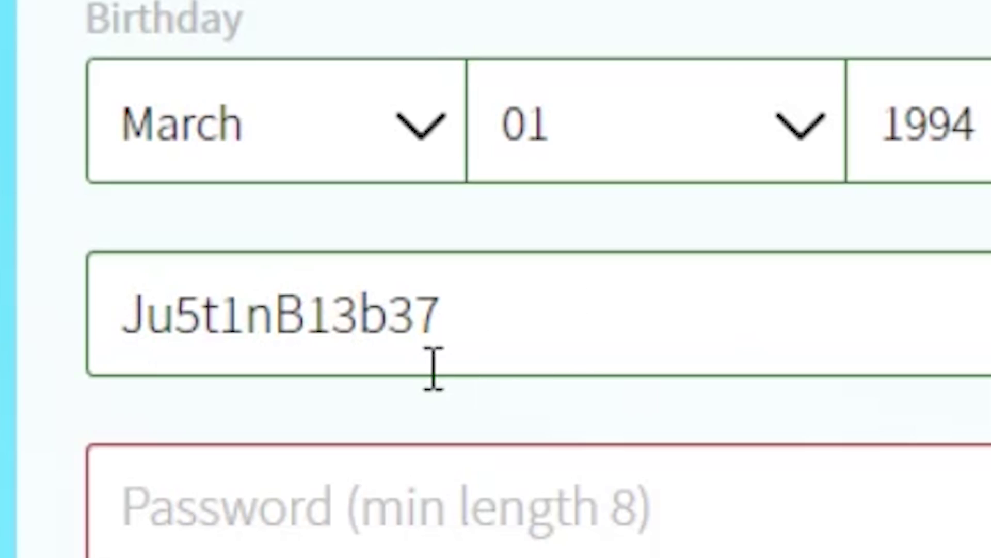
Enter and confirm the account password, choose the male gender, and accept the terms to submit the sign-up
{"action": "left_click", "coordinate": [421, 505]}
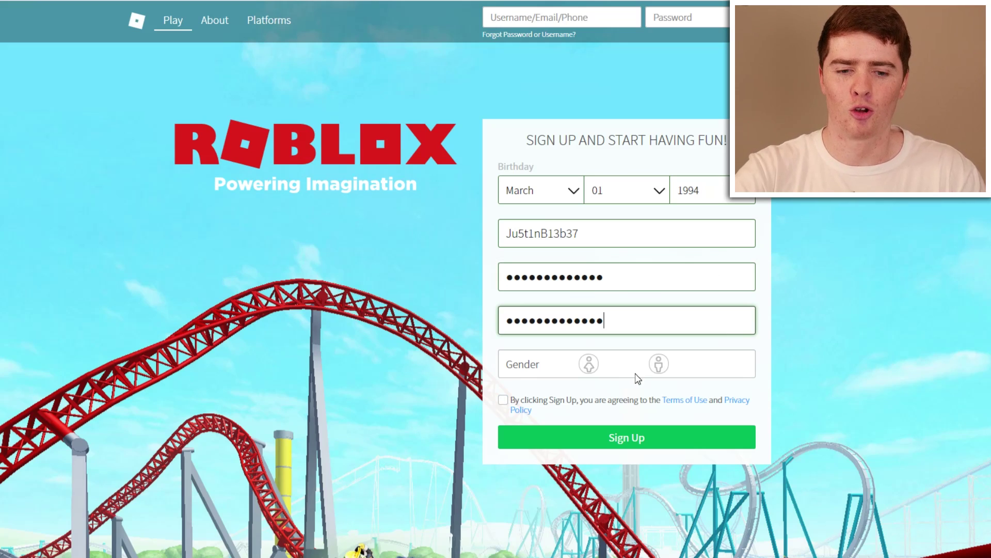
{"action": "left_click", "coordinate": [666, 369]}
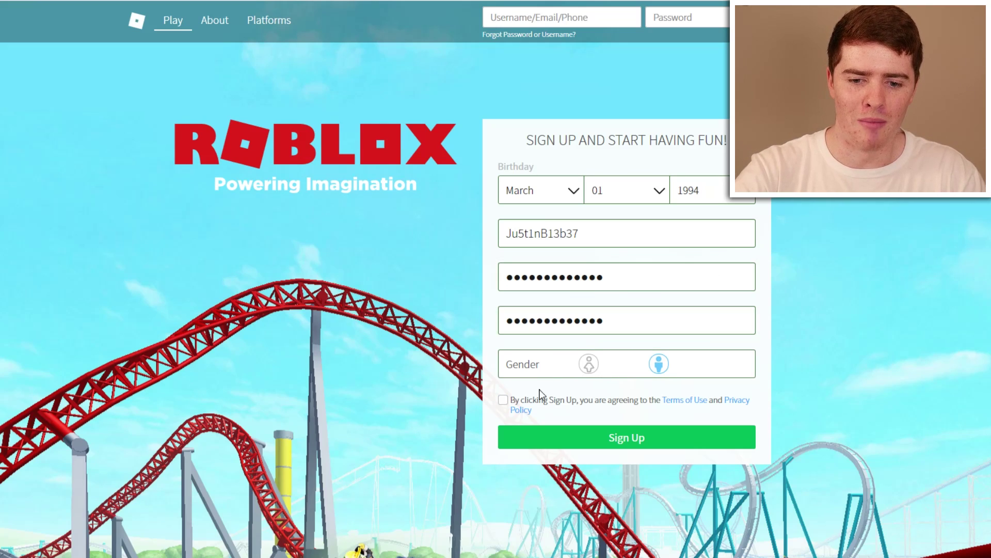
{"action": "left_click", "coordinate": [504, 401]}
{"action": "left_click", "coordinate": [544, 435]}
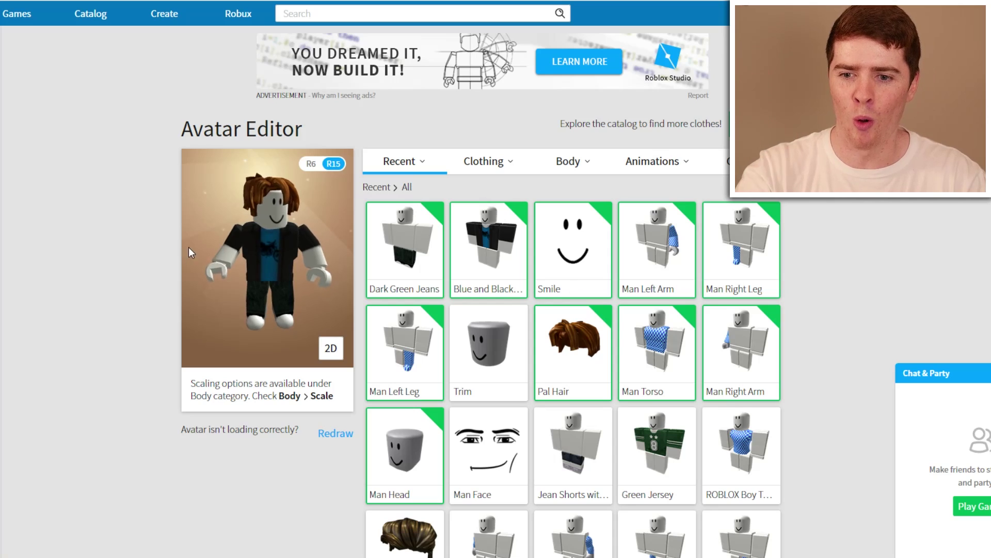
{"action": "left_click_drag", "start_coordinate": [188, 247], "coordinate": [280, 250]}
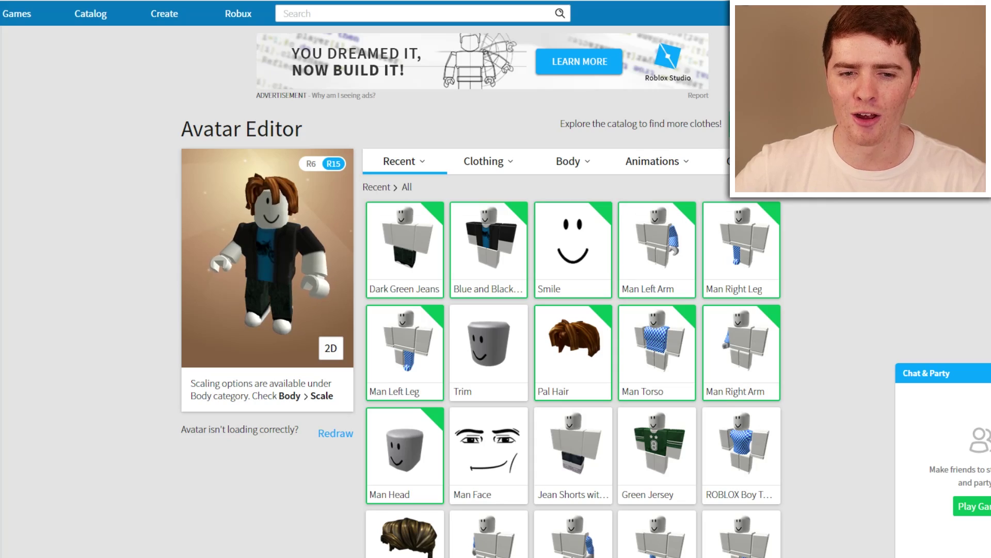
Join the Log Squad group and open its owner's profile
{"action": "right_click", "coordinate": [544, 221]}
{"action": "left_click", "coordinate": [572, 232]}
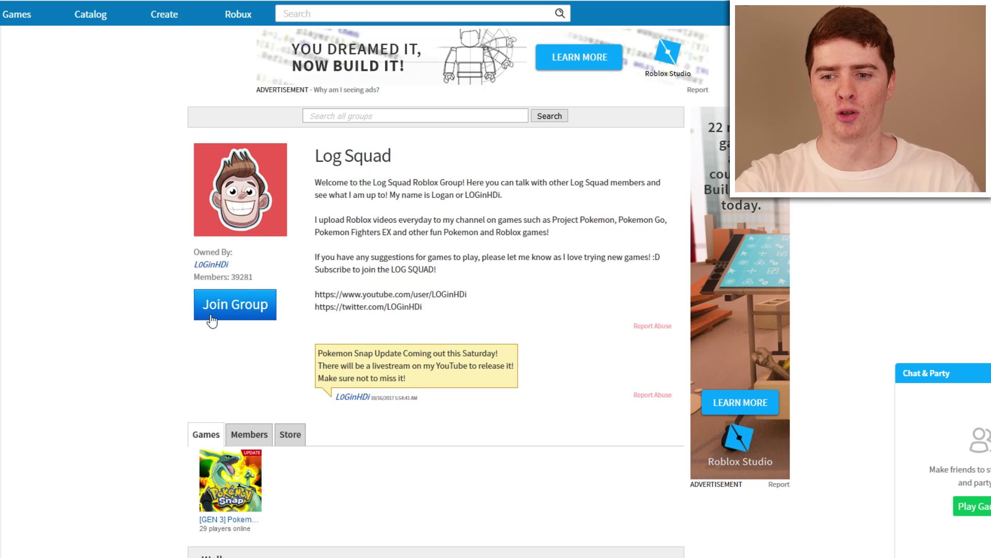
{"action": "left_click", "coordinate": [243, 302]}
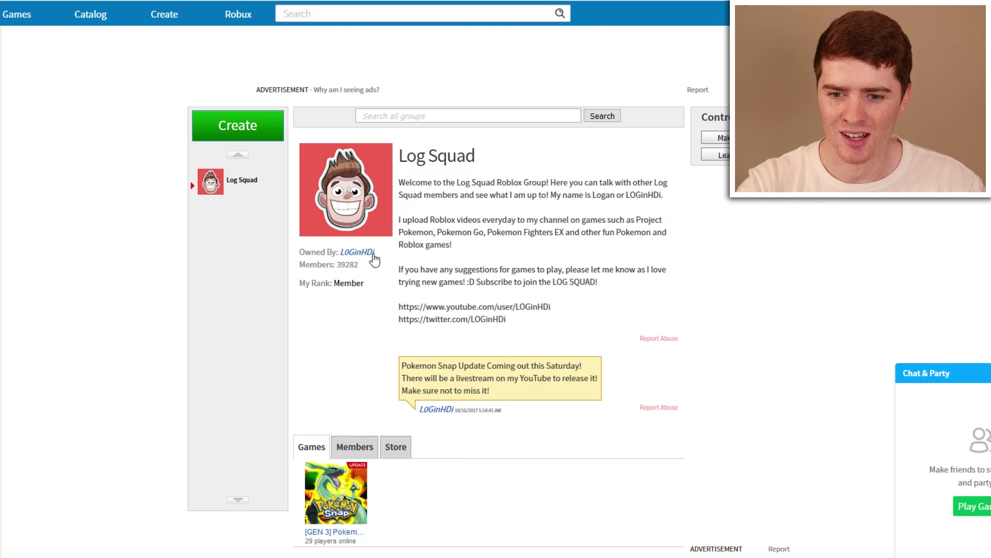
{"action": "left_click", "coordinate": [369, 253]}
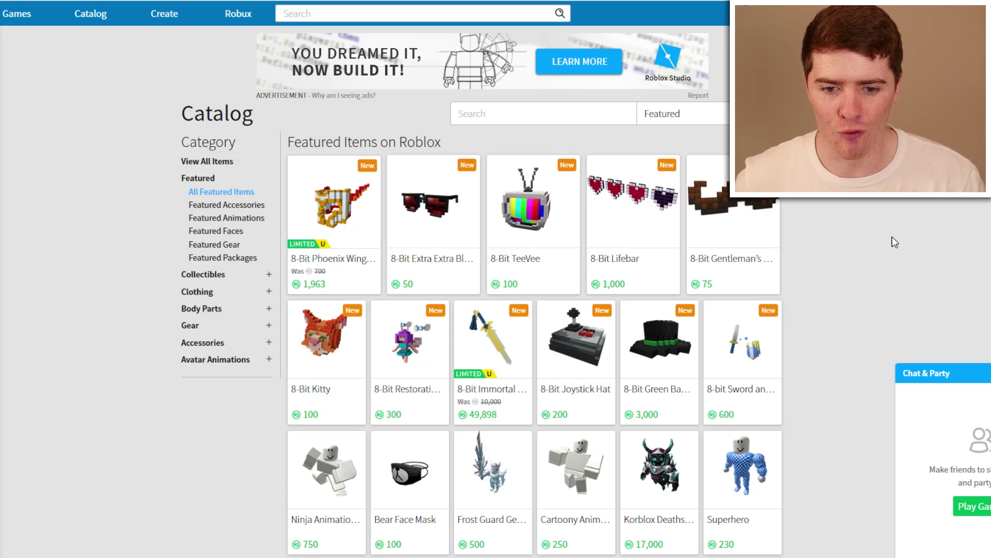
Browse the catalog's Hair accessories for a suitable hairstyle, continuing to the second page of items
{"action": "scroll", "coordinate": [844, 285], "scroll_direction": "down", "scroll_amount": 5}
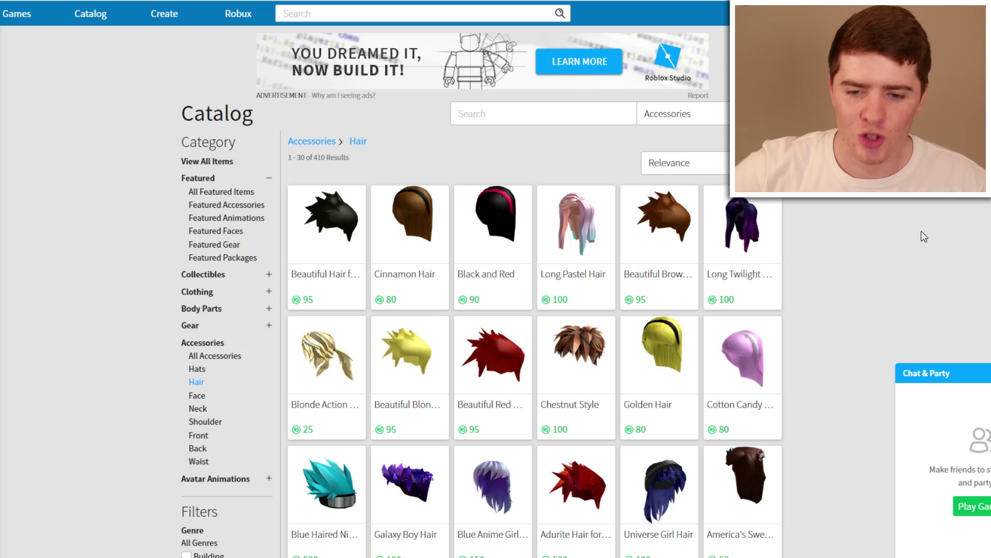
{"action": "scroll", "coordinate": [878, 223], "scroll_direction": "down", "scroll_amount": 2}
{"action": "scroll", "coordinate": [609, 223], "scroll_direction": "up", "scroll_amount": 1}
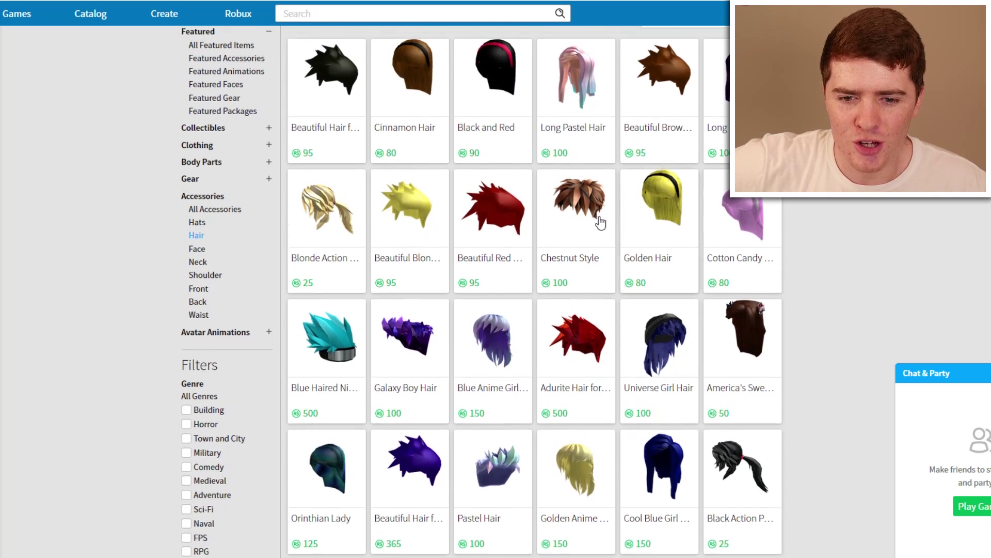
{"action": "scroll", "coordinate": [759, 250], "scroll_direction": "down", "scroll_amount": 3}
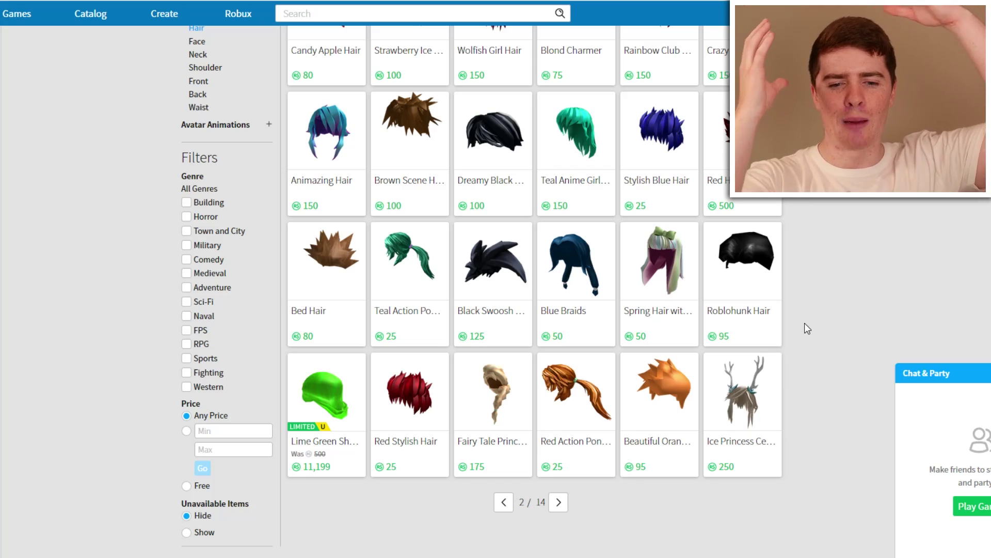
Search the Hair accessories for "blonde" and open the spiky blonde hair priced at 95 Robux
{"action": "scroll", "coordinate": [798, 317], "scroll_direction": "up", "scroll_amount": 7}
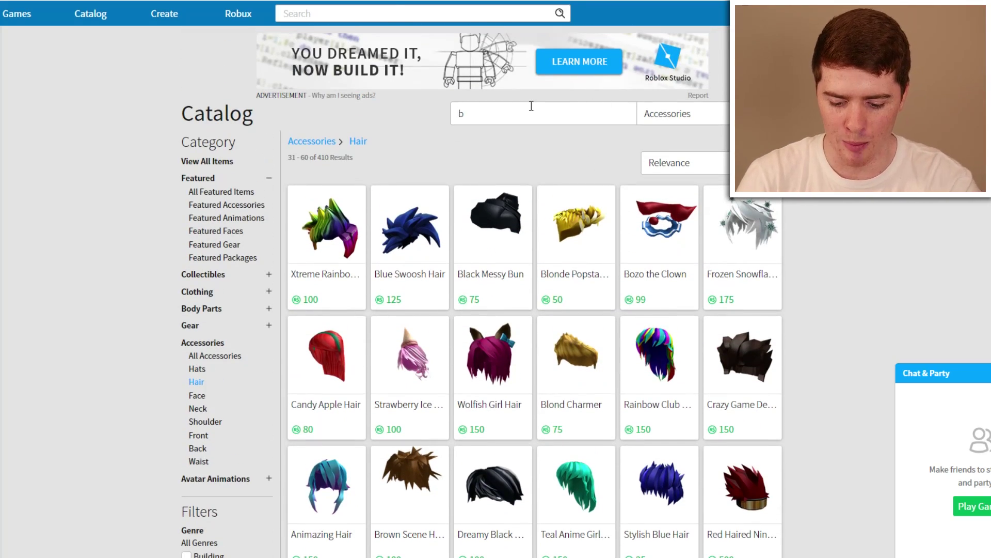
{"action": "type", "text": "londe"}
{"action": "key", "text": "Return"}
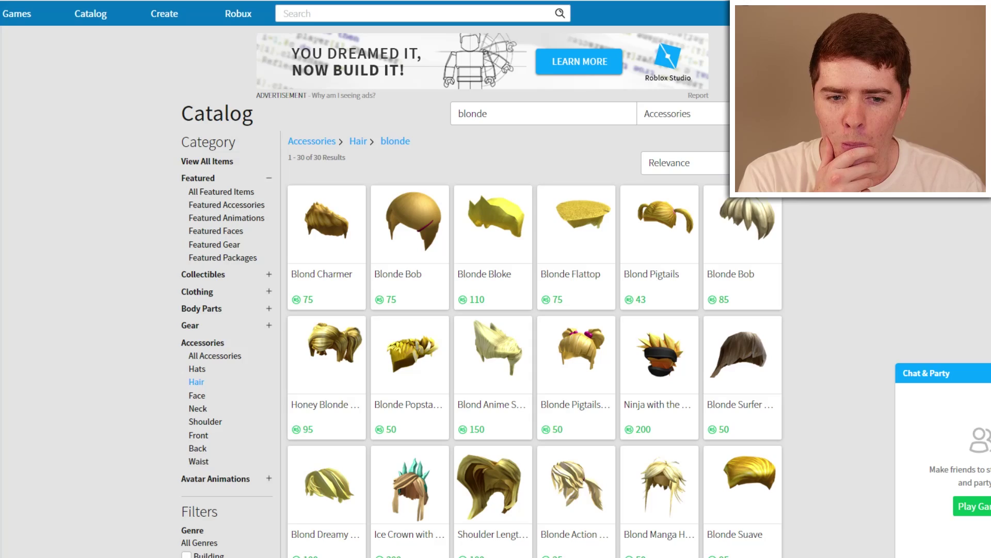
{"action": "scroll", "coordinate": [482, 292], "scroll_direction": "down", "scroll_amount": 3}
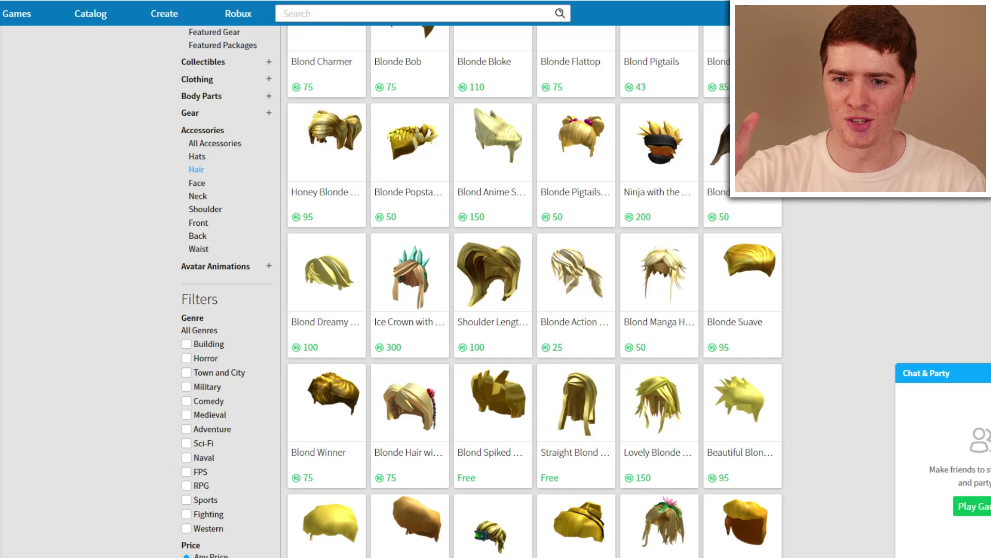
{"action": "scroll", "coordinate": [684, 405], "scroll_direction": "down", "scroll_amount": 3}
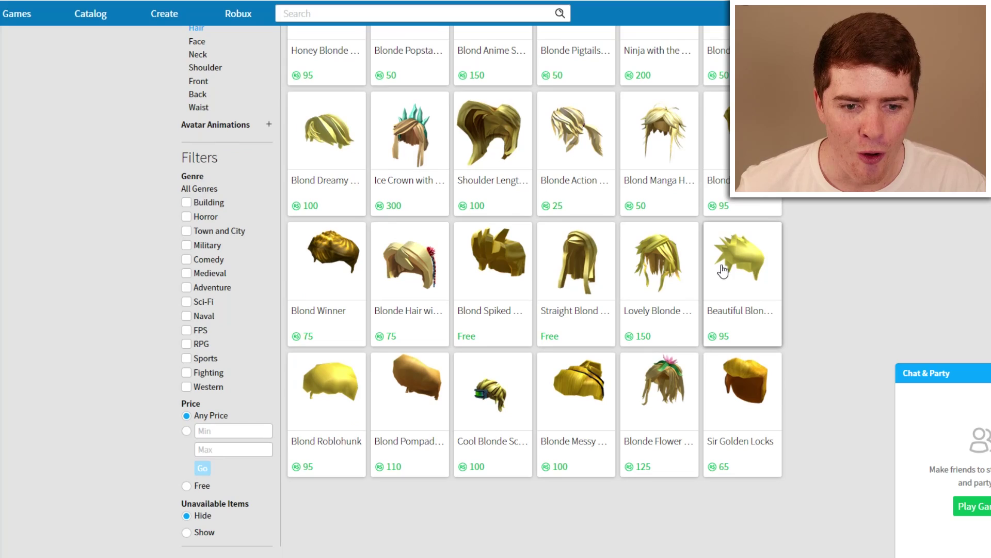
{"action": "left_click", "coordinate": [743, 277]}
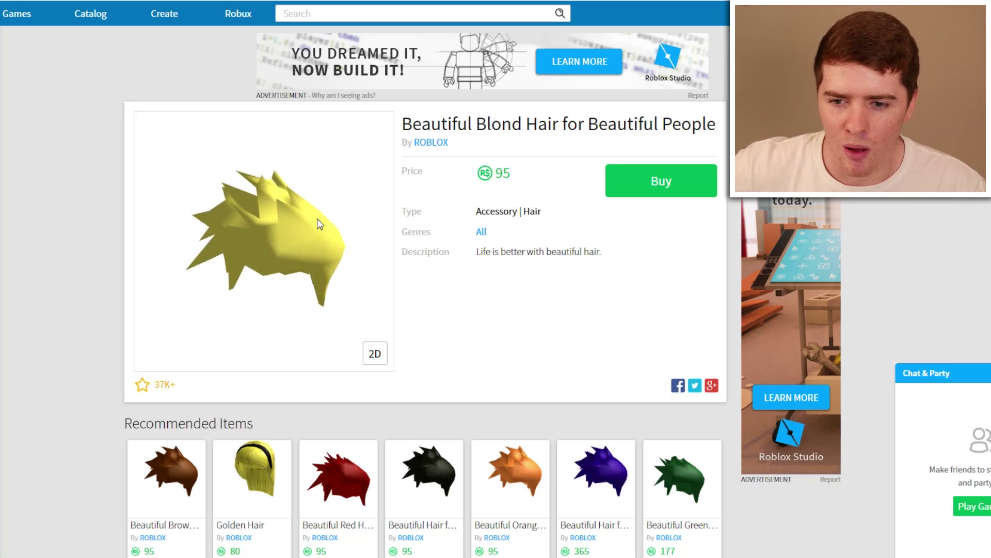
Examine the hairstyles in the side-by-side Justin Bieber evolution photo as a reference for the avatar
{"action": "left_click_drag", "start_coordinate": [317, 218], "coordinate": [304, 243]}
{"action": "scroll", "coordinate": [110, 328], "scroll_direction": "down", "scroll_amount": 2}
{"action": "right_click", "coordinate": [191, 155]}
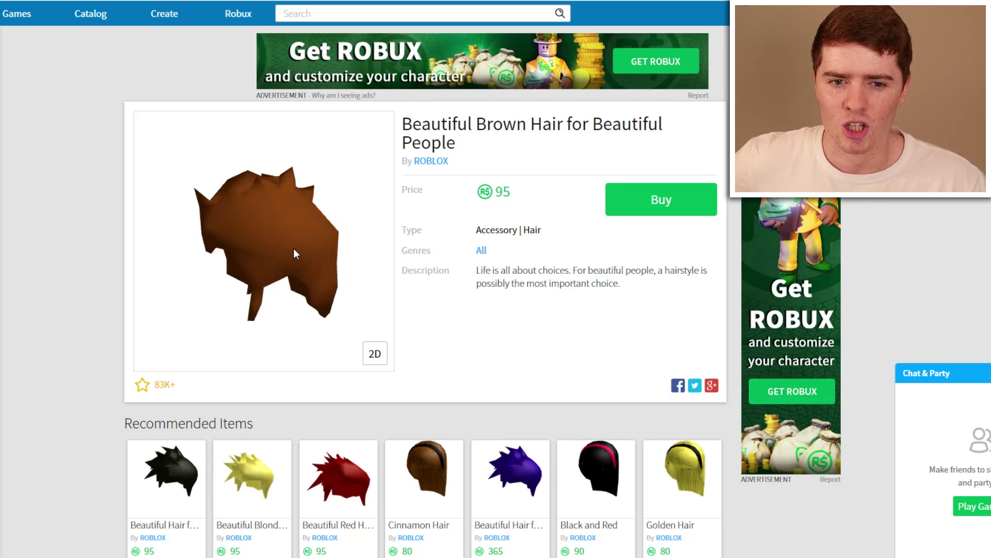
{"action": "mouse_move", "coordinate": [293, 248]}
{"action": "left_mouse_down"}
{"action": "mouse_move", "coordinate": [250, 248]}
{"action": "mouse_move", "coordinate": [296, 252]}
{"action": "left_mouse_up"}
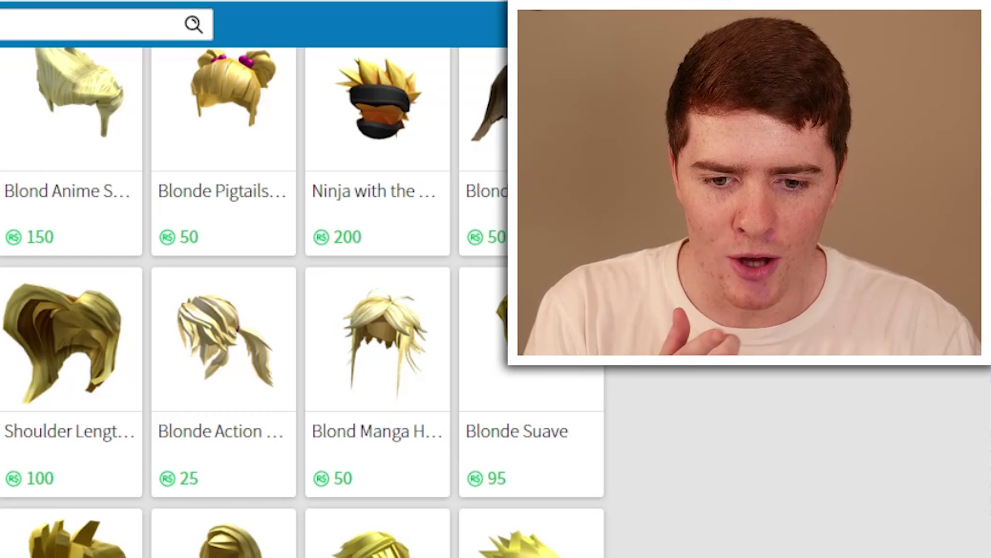
Open blonde hair items from the results separately and inspect the Cool Blonde Scientist hair in the 3D preview
{"action": "right_click", "coordinate": [503, 200]}
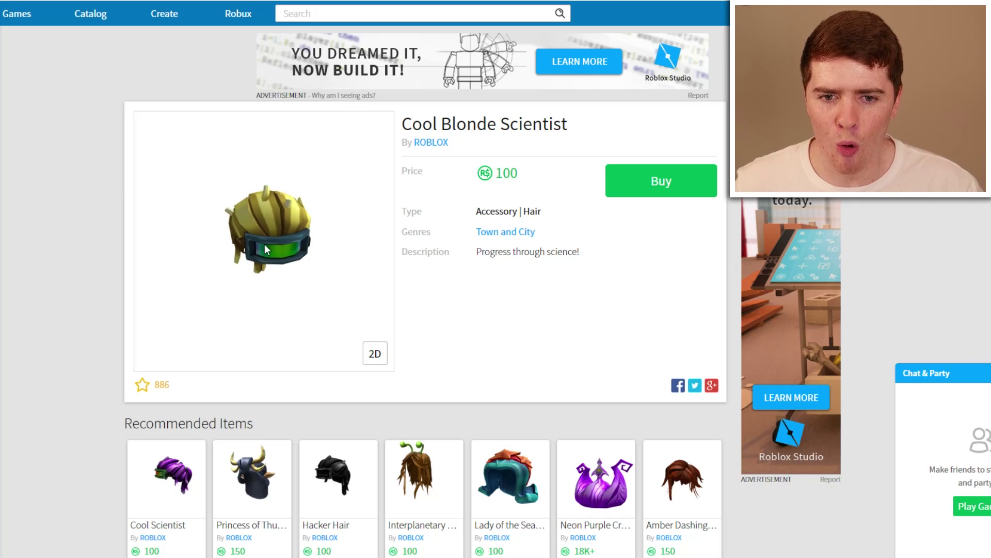
{"action": "mouse_move", "coordinate": [265, 245]}
{"action": "left_mouse_down"}
{"action": "mouse_move", "coordinate": [284, 222]}
{"action": "mouse_move", "coordinate": [283, 243]}
{"action": "left_mouse_up"}
{"action": "left_click_drag", "start_coordinate": [218, 252], "coordinate": [327, 243]}
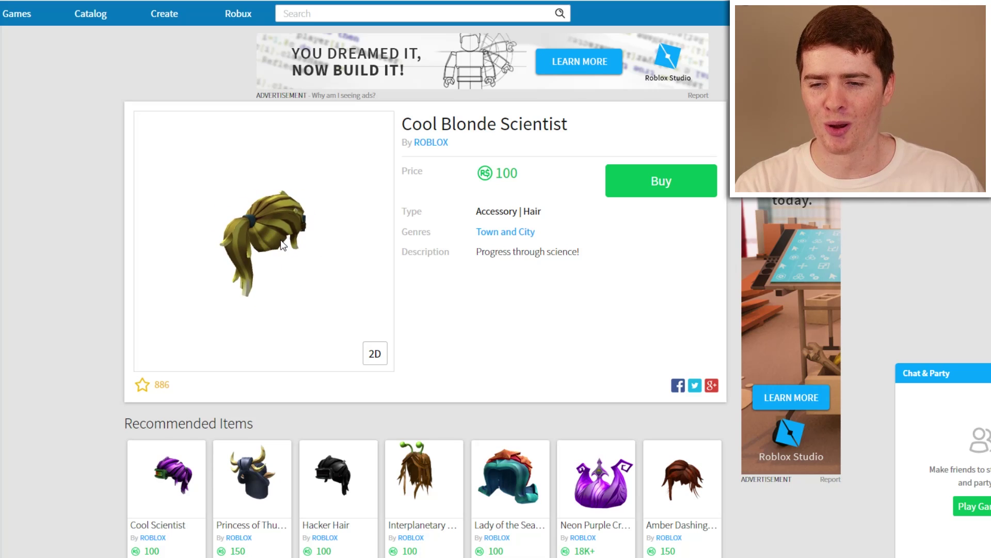
{"action": "scroll", "coordinate": [308, 198], "scroll_direction": "up", "scroll_amount": 5}
{"action": "left_click_drag", "start_coordinate": [308, 198], "coordinate": [300, 230]}
{"action": "scroll", "coordinate": [308, 226], "scroll_direction": "down", "scroll_amount": 5}
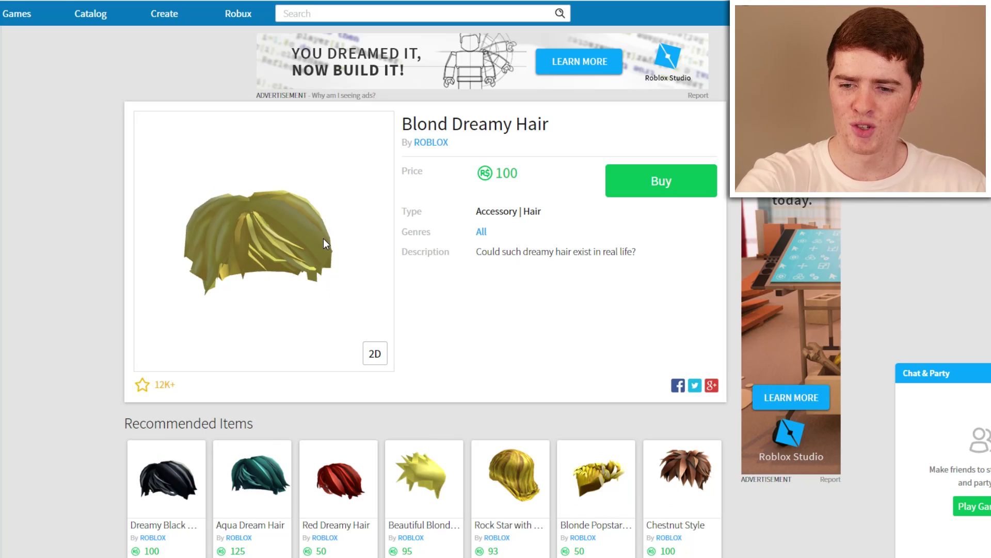
Inspect the Blond Dreamy Hair from several angles and buy it for 100 Robux
{"action": "left_click_drag", "start_coordinate": [326, 229], "coordinate": [326, 231]}
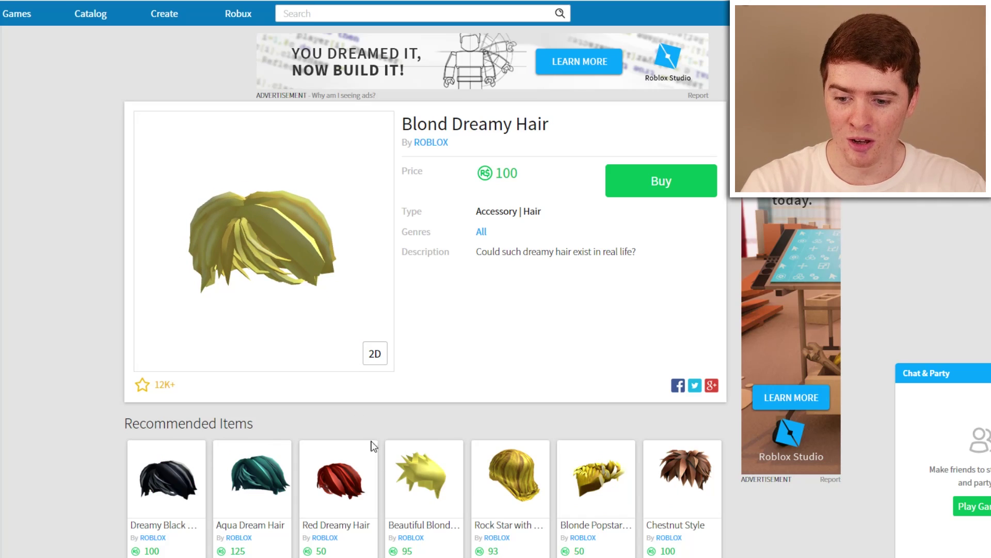
{"action": "left_click_drag", "start_coordinate": [309, 306], "coordinate": [281, 287]}
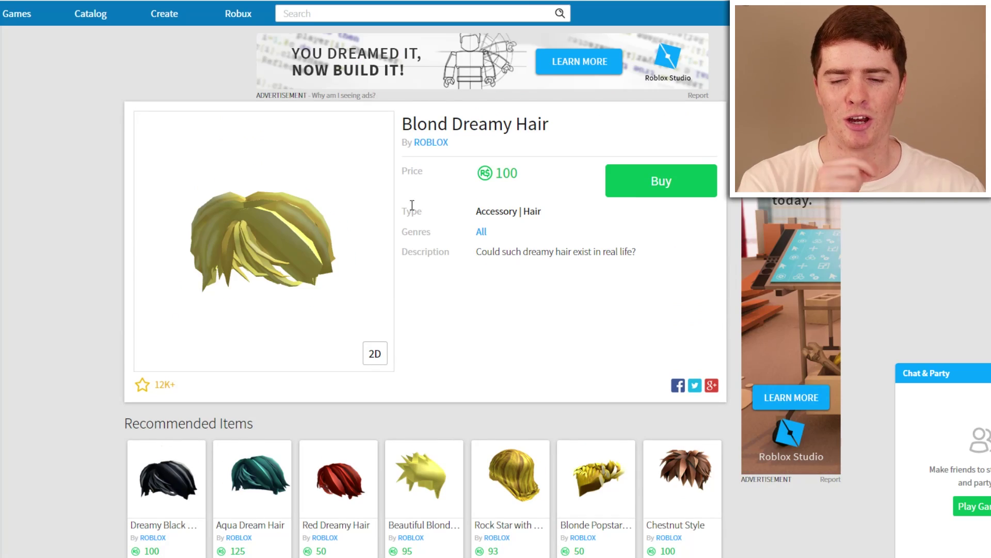
{"action": "left_click", "coordinate": [655, 185]}
{"action": "left_click", "coordinate": [448, 374]}
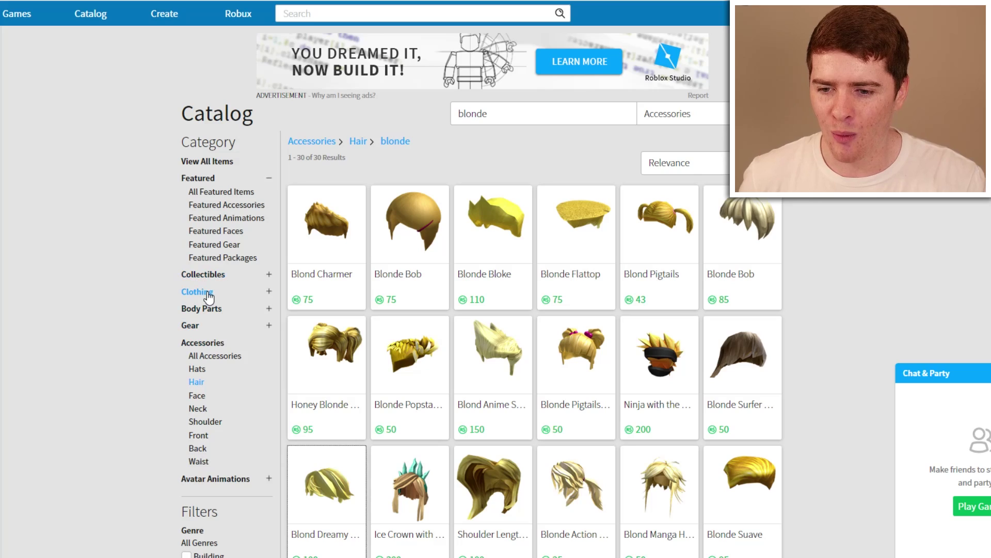
Switch the catalog to all clothing and search it for "justin bieber"
{"action": "left_click", "coordinate": [199, 292]}
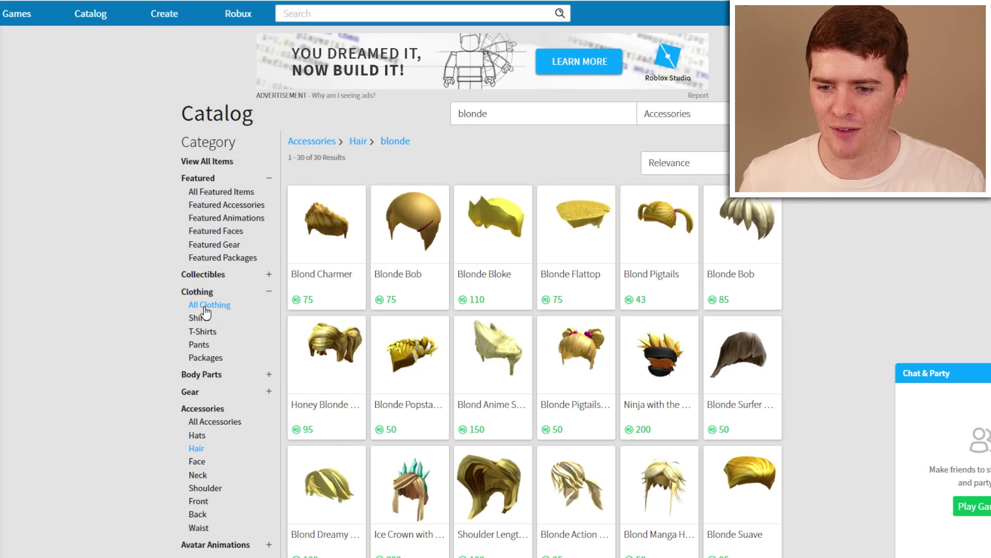
{"action": "left_click", "coordinate": [222, 305]}
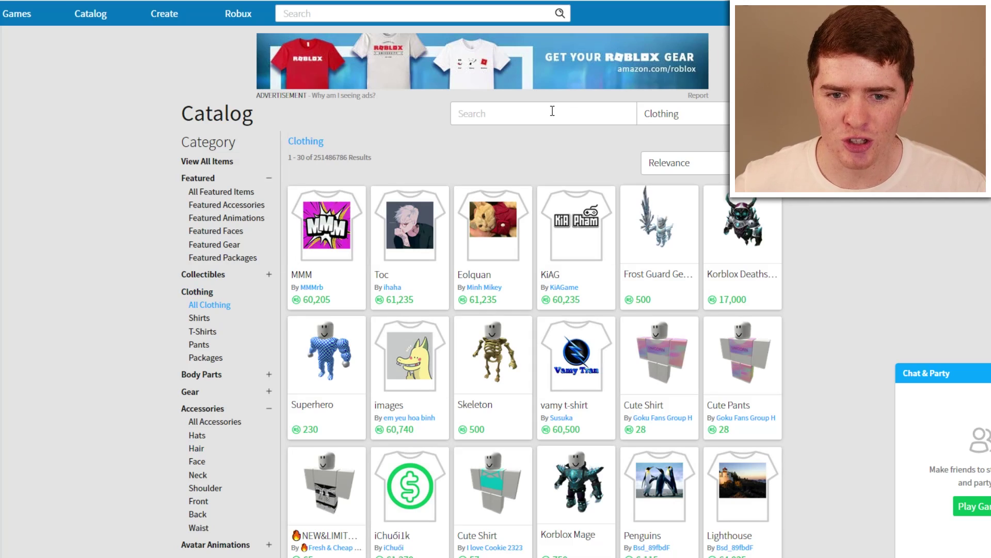
{"action": "left_click", "coordinate": [552, 110]}
{"action": "type", "text": "just"}
{"action": "type", "text": "in b"}
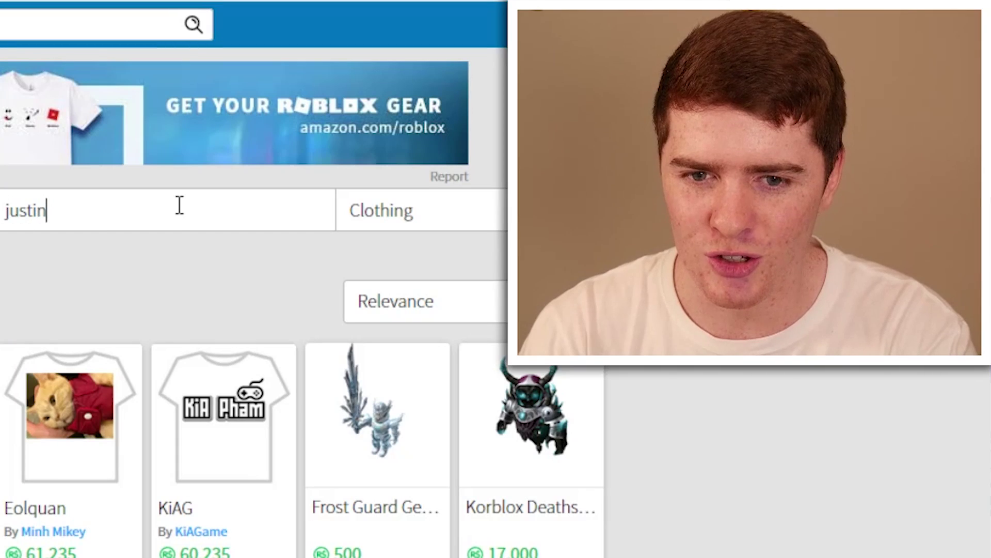
{"action": "type", "text": "ieber"}
{"action": "key", "text": "Return"}
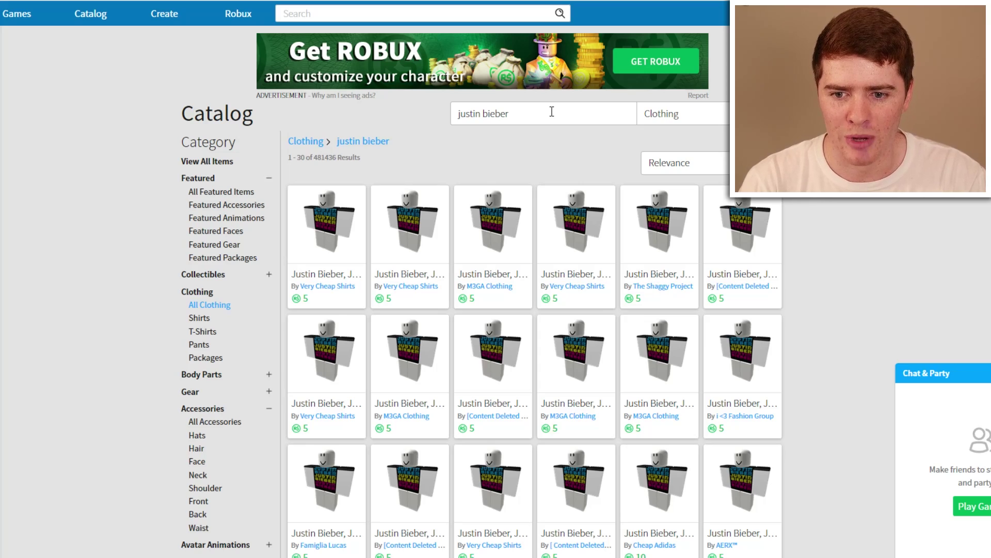
Browse the Justin Bieber clothing results, inspect one 5 Robux lettered shirt in 3D, and return to the results
{"action": "scroll", "coordinate": [567, 152], "scroll_direction": "down", "scroll_amount": 7}
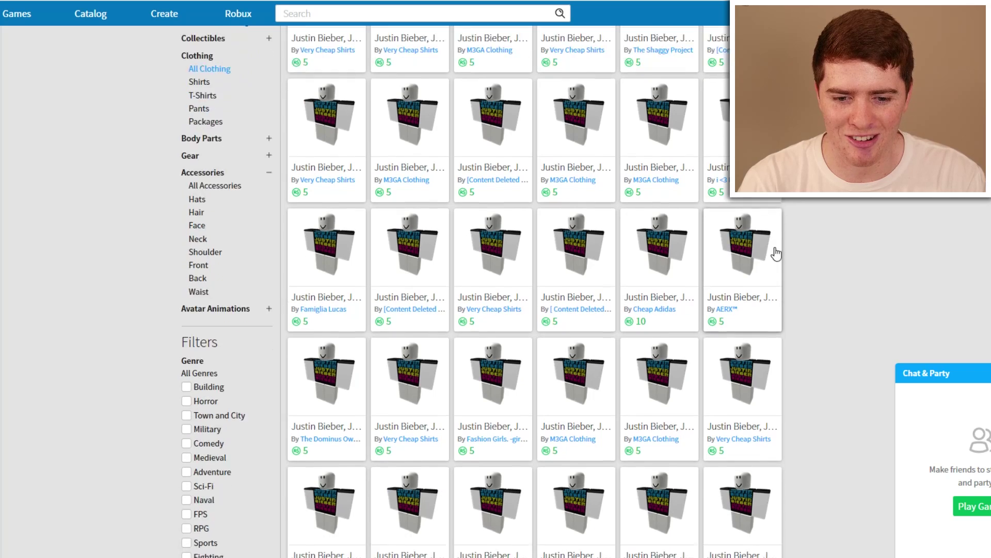
{"action": "scroll", "coordinate": [572, 267], "scroll_direction": "up", "scroll_amount": 1}
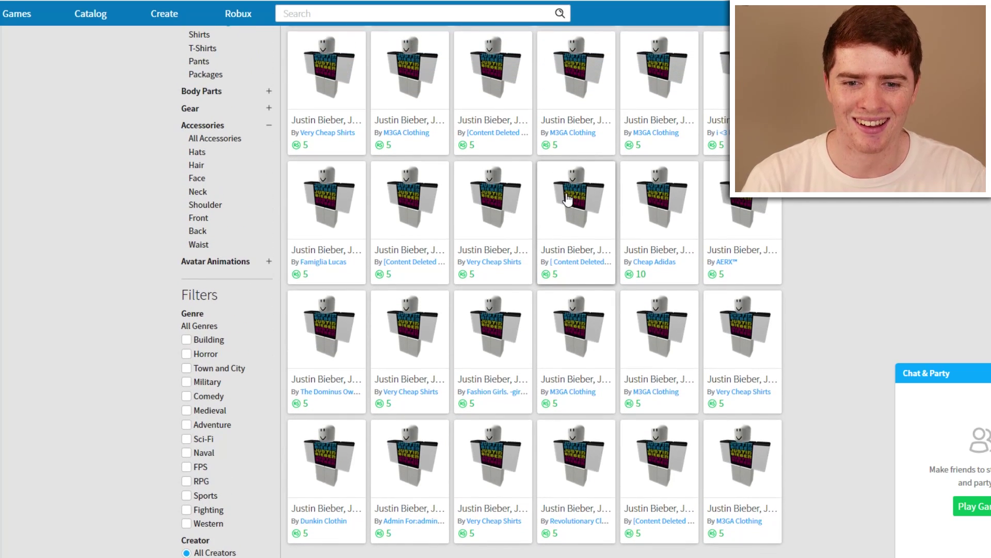
{"action": "left_click", "coordinate": [572, 267]}
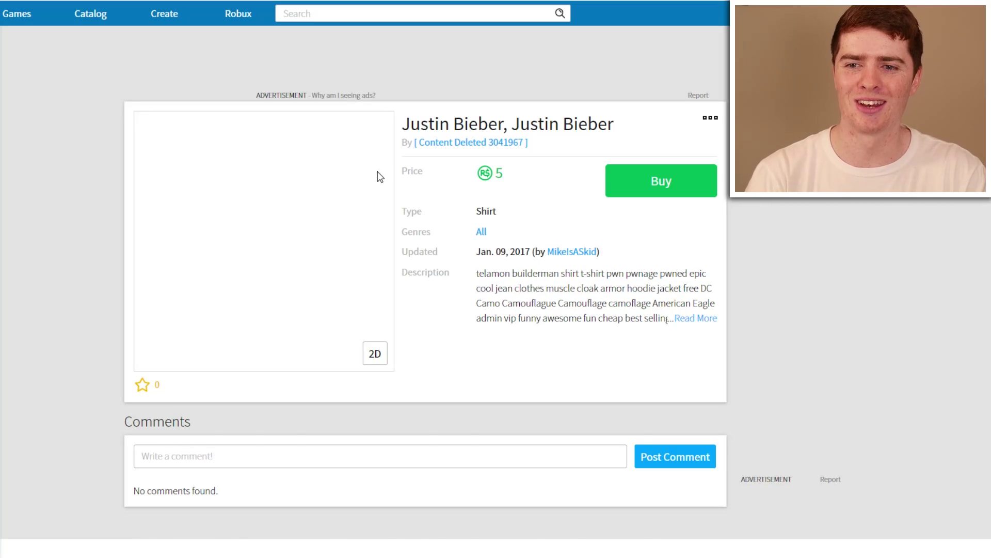
{"action": "mouse_move", "coordinate": [283, 237]}
{"action": "left_mouse_down"}
{"action": "mouse_move", "coordinate": [286, 228]}
{"action": "mouse_move", "coordinate": [209, 230]}
{"action": "mouse_move", "coordinate": [307, 248]}
{"action": "mouse_move", "coordinate": [288, 237]}
{"action": "left_mouse_up"}
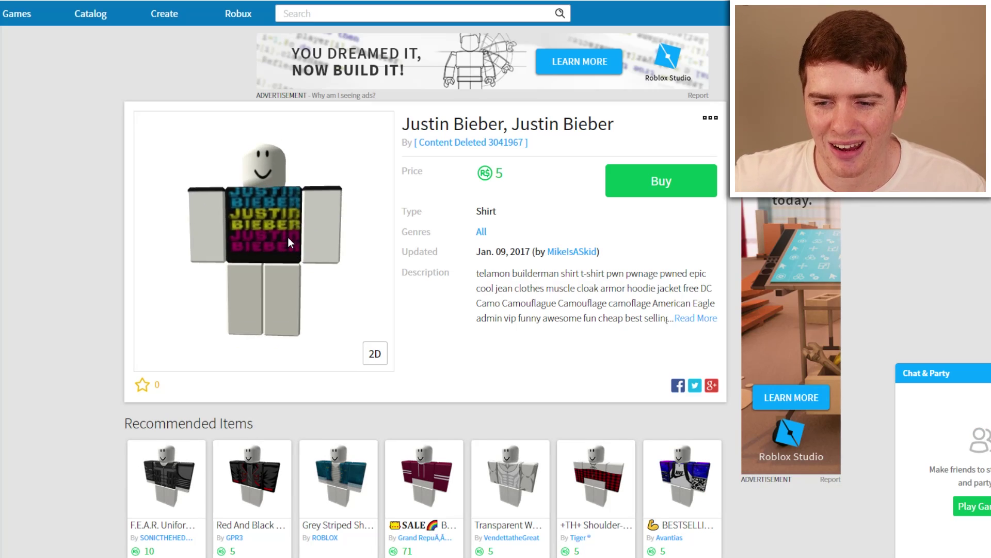
{"action": "key", "text": "alt+Left"}
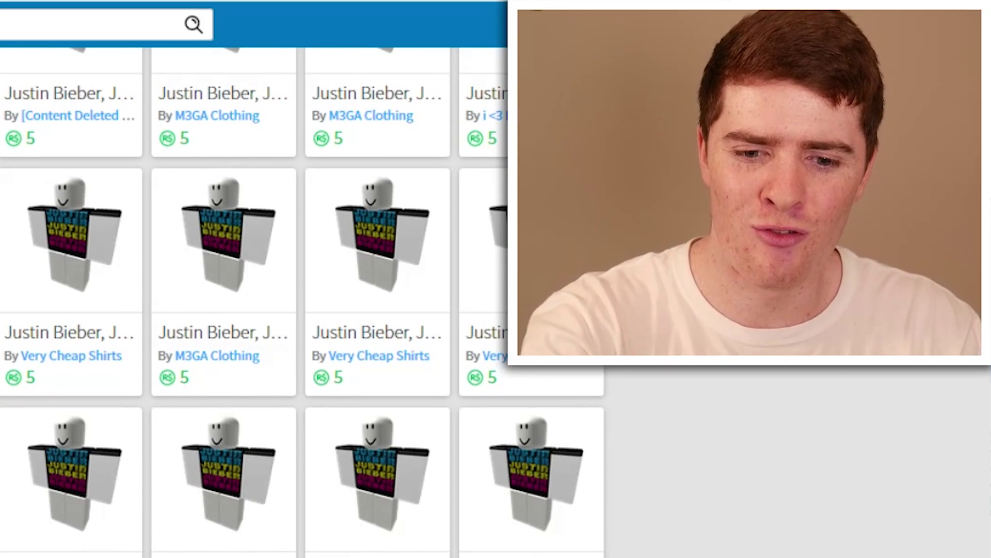
{"action": "scroll", "coordinate": [302, 289], "scroll_direction": "down", "scroll_amount": 3}
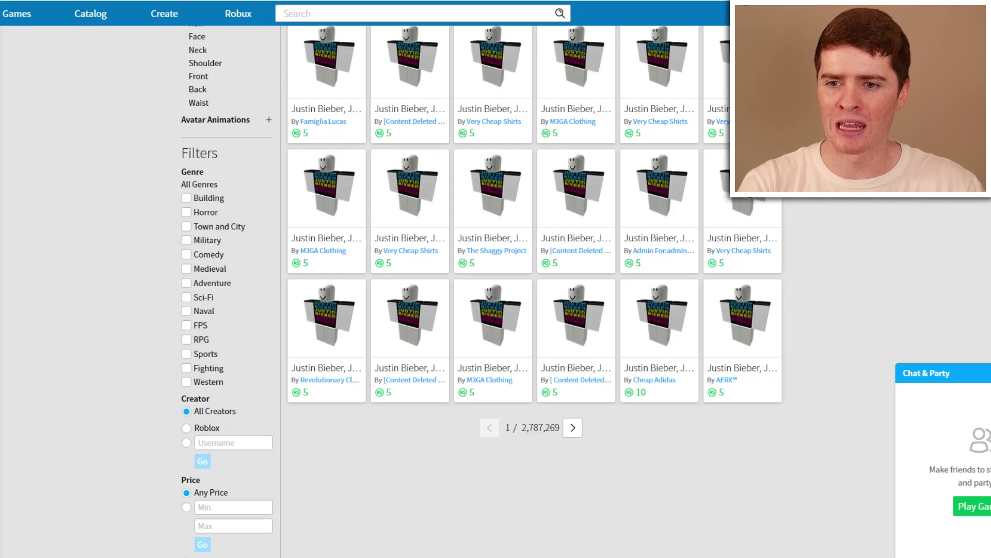
Search the clothing for "red checker" and open the 5 Robux Red Checkered shirt by Autumn Love separately
{"action": "scroll", "coordinate": [542, 250], "scroll_direction": "up", "scroll_amount": 5}
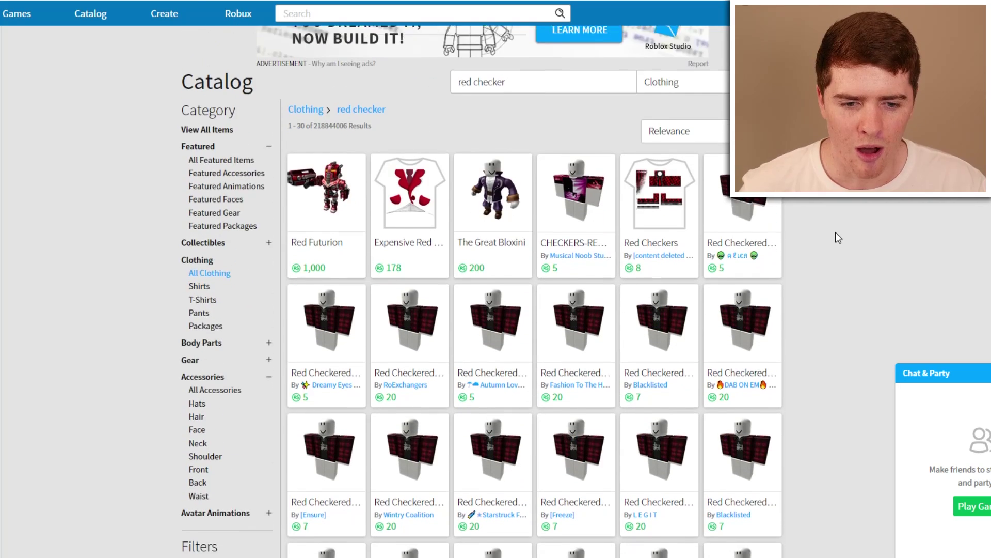
{"action": "scroll", "coordinate": [835, 231], "scroll_direction": "down", "scroll_amount": 2}
{"action": "scroll", "coordinate": [836, 238], "scroll_direction": "down", "scroll_amount": 2}
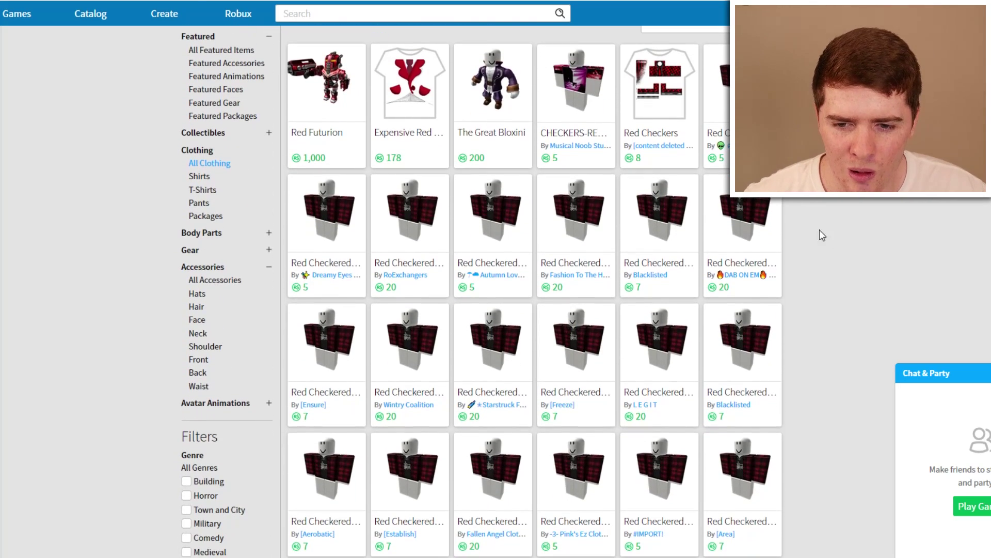
{"action": "right_click", "coordinate": [491, 202]}
{"action": "left_click", "coordinate": [516, 207]}
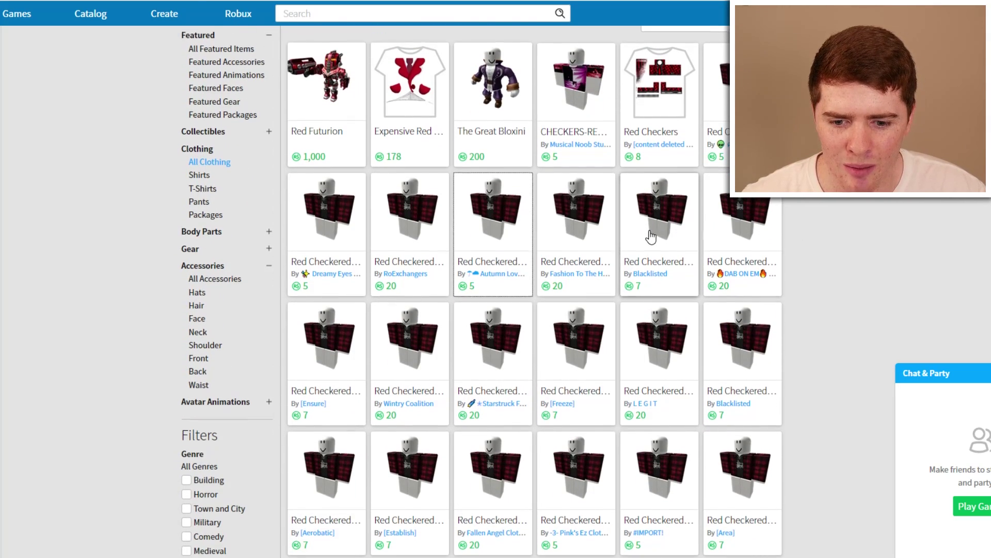
Go to the second page of red checker results and open the 8 Robux red checkered shirt by Saphire separately
{"action": "scroll", "coordinate": [648, 295], "scroll_direction": "down", "scroll_amount": 5}
{"action": "left_click", "coordinate": [573, 428]}
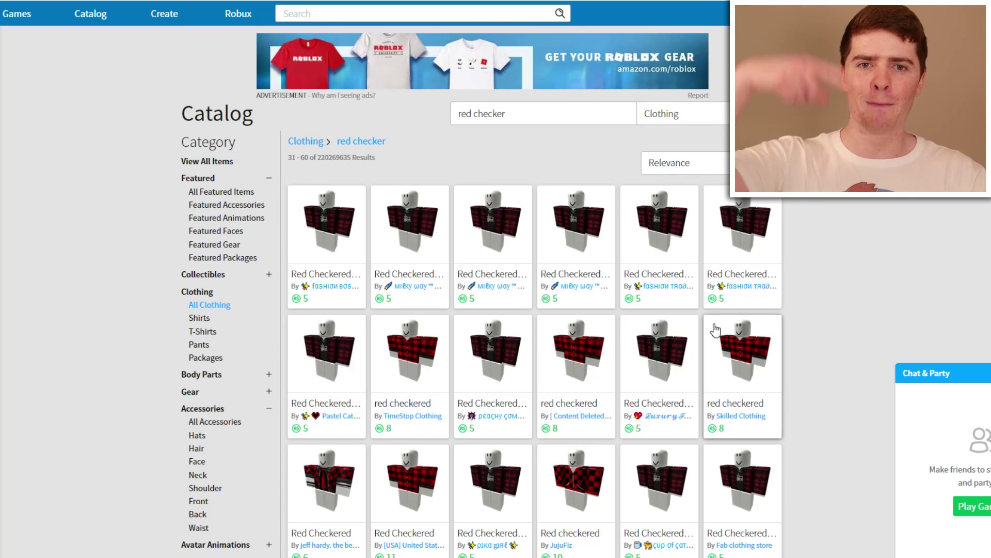
{"action": "scroll", "coordinate": [723, 318], "scroll_direction": "down", "scroll_amount": 5}
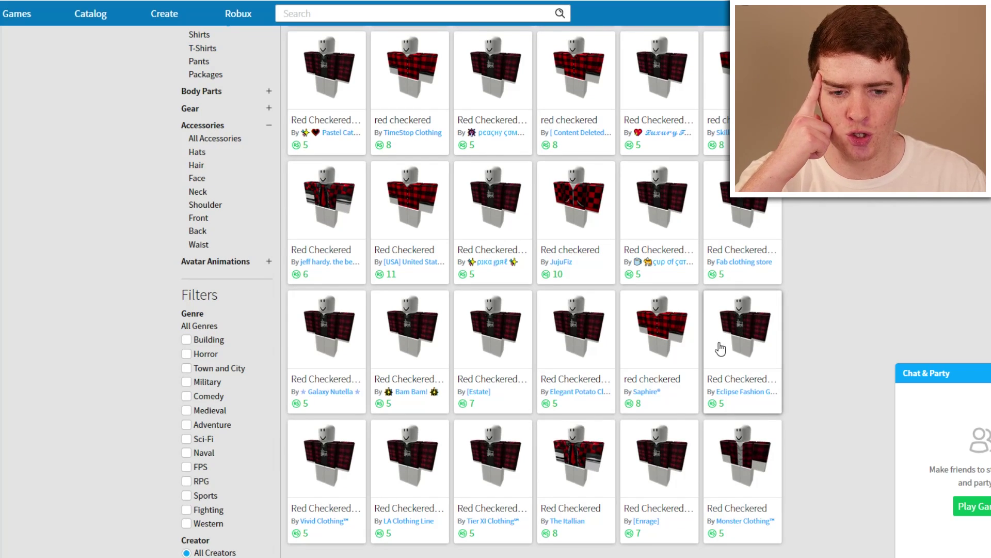
{"action": "right_click", "coordinate": [663, 325]}
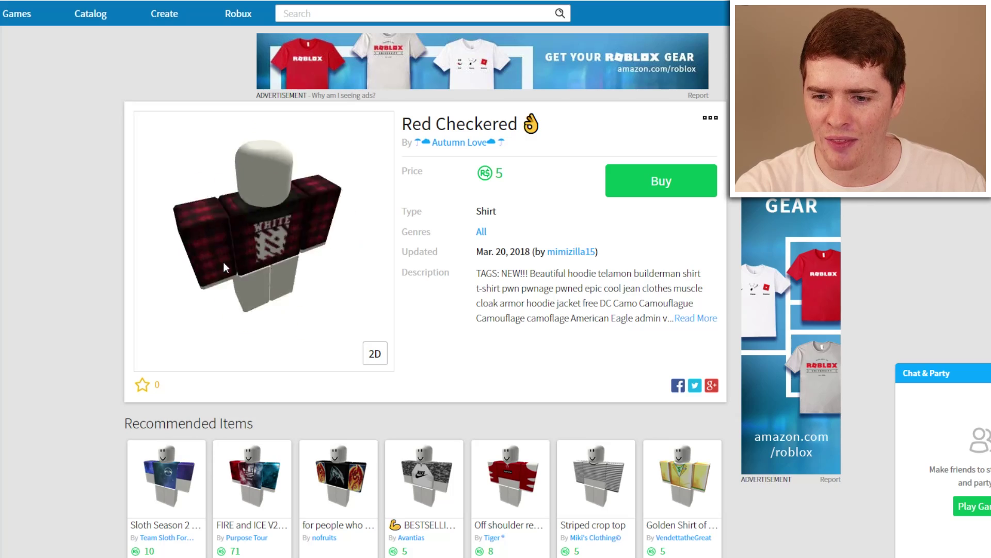
Examine the Autumn Love Red Checkered shirt closely from all sides and compare it with the Justin Bieber plaid shirt photo
{"action": "scroll", "coordinate": [278, 218], "scroll_direction": "up", "scroll_amount": 2}
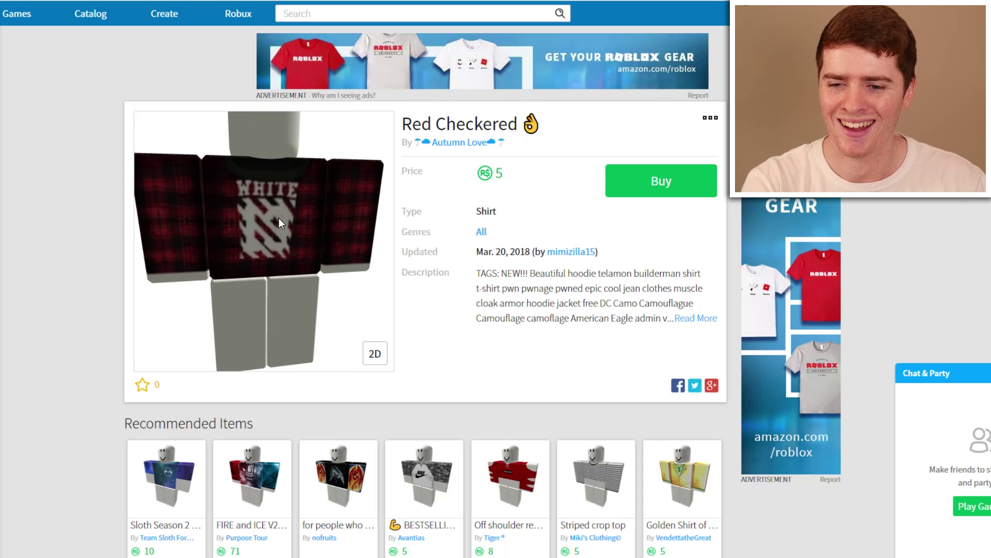
{"action": "scroll", "coordinate": [272, 206], "scroll_direction": "up", "scroll_amount": 3}
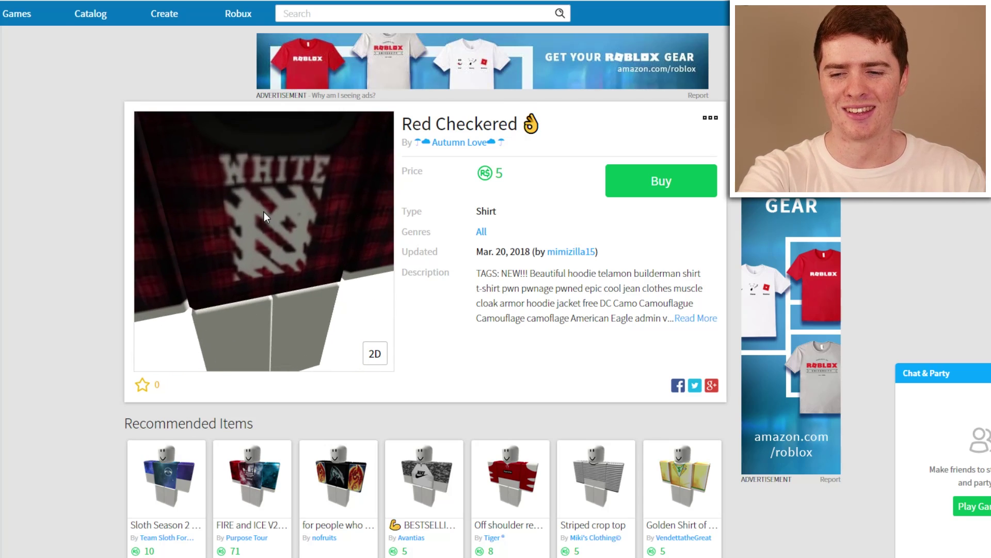
{"action": "left_click_drag", "start_coordinate": [265, 212], "coordinate": [282, 237]}
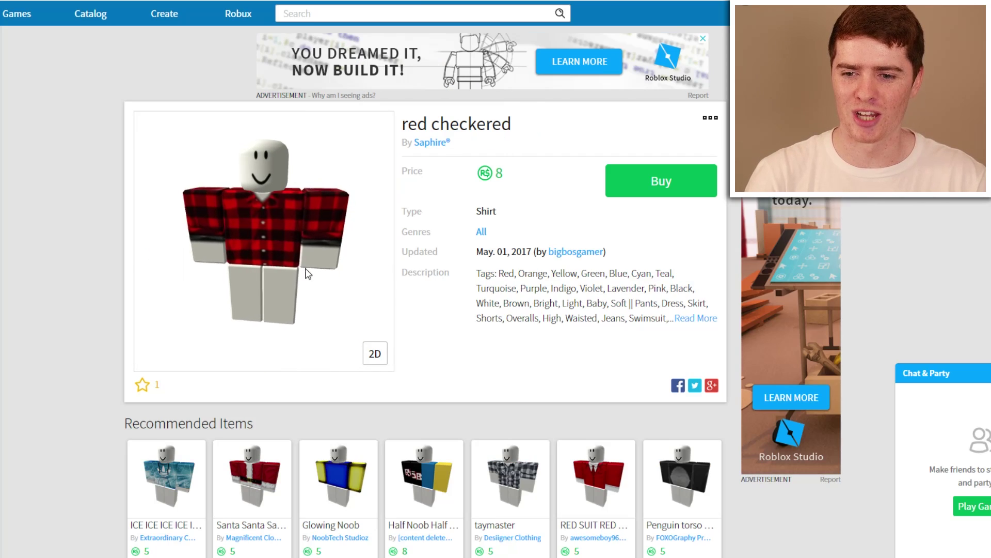
{"action": "left_click_drag", "start_coordinate": [305, 268], "coordinate": [222, 265]}
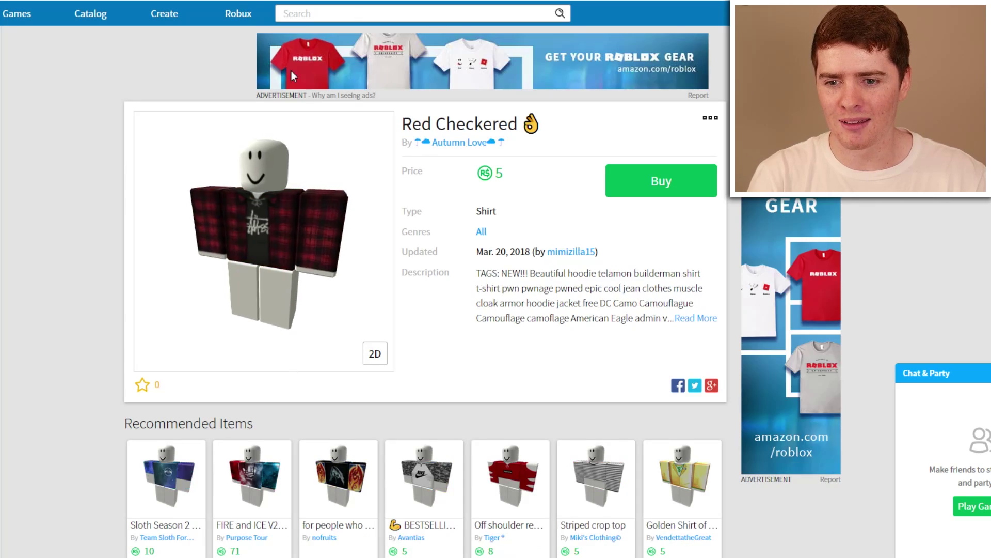
{"action": "left_click_drag", "start_coordinate": [306, 243], "coordinate": [539, 176]}
{"action": "scroll", "coordinate": [265, 227], "scroll_direction": "down", "scroll_amount": 5}
{"action": "scroll", "coordinate": [265, 226], "scroll_direction": "up", "scroll_amount": 5}
{"action": "scroll", "coordinate": [265, 226], "scroll_direction": "down", "scroll_amount": 5}
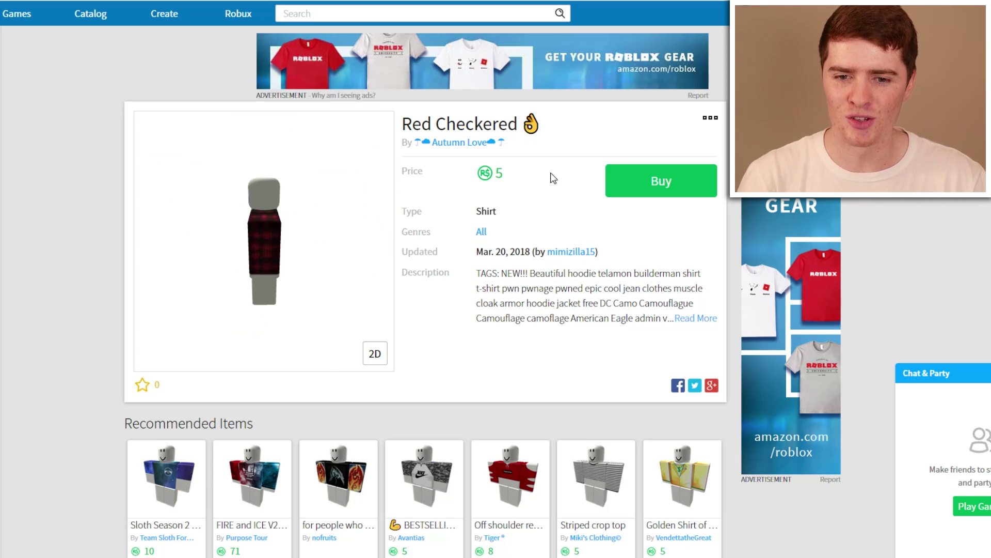
Buy the Red Checkered shirt by Autumn Love for 5 Robux and the red checkered shirt by Saphire for 8 Robux
{"action": "left_click", "coordinate": [637, 186]}
{"action": "left_click", "coordinate": [453, 372]}
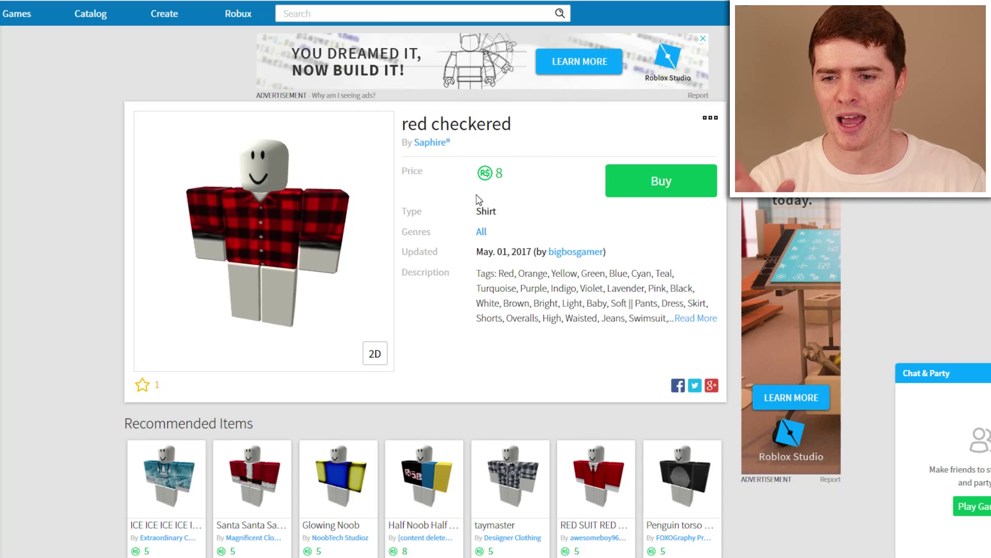
{"action": "left_click", "coordinate": [668, 183]}
{"action": "left_click", "coordinate": [458, 374]}
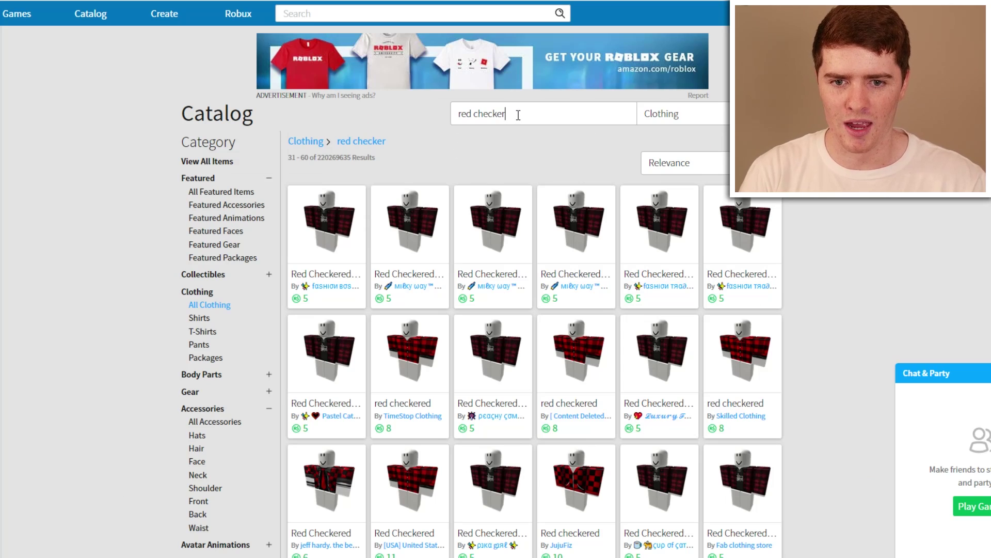
Search the clothing for "jean", refine the search to "jeans", and browse the results
{"action": "type", "text": "an"}
{"action": "key", "text": "Return"}
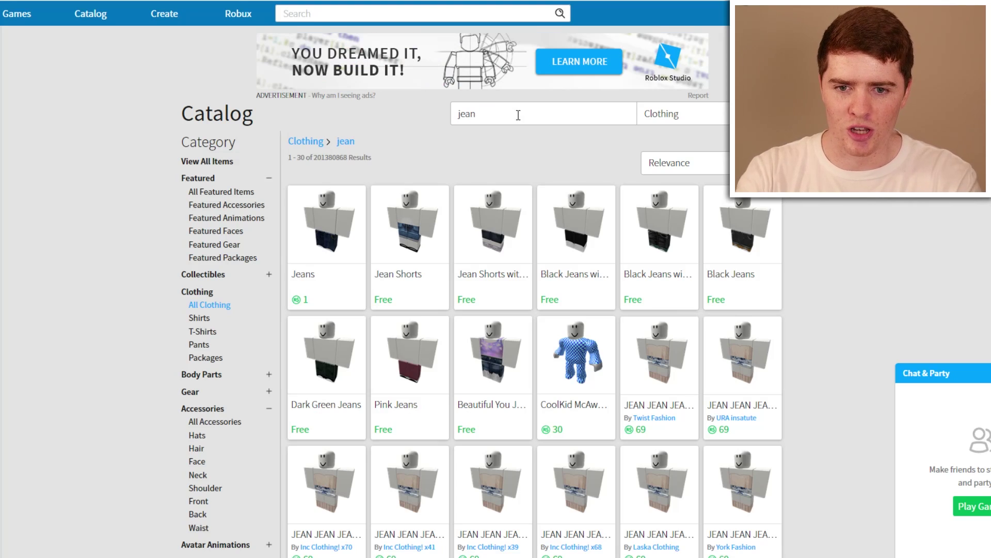
{"action": "type", "text": "s"}
{"action": "key", "text": "Return"}
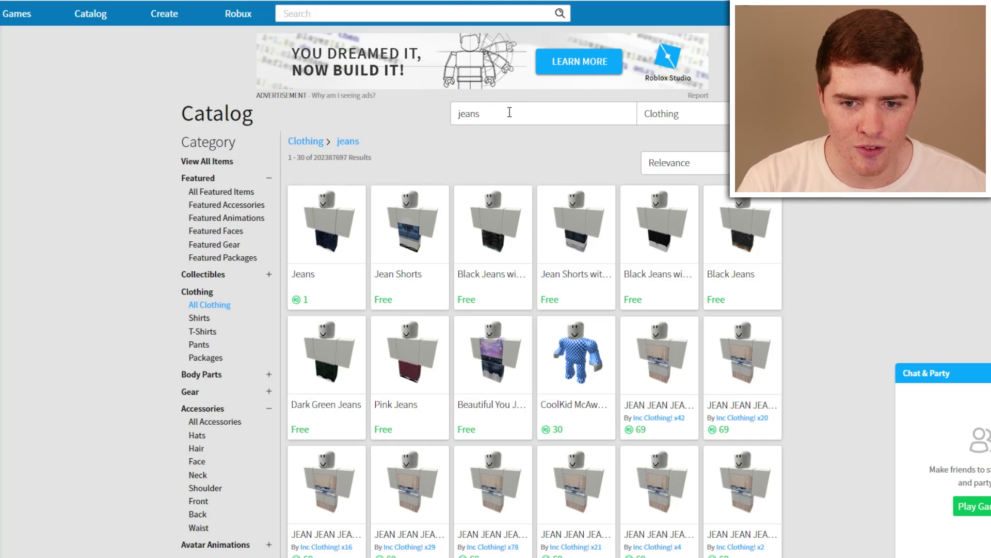
{"action": "scroll", "coordinate": [779, 276], "scroll_direction": "down", "scroll_amount": 10}
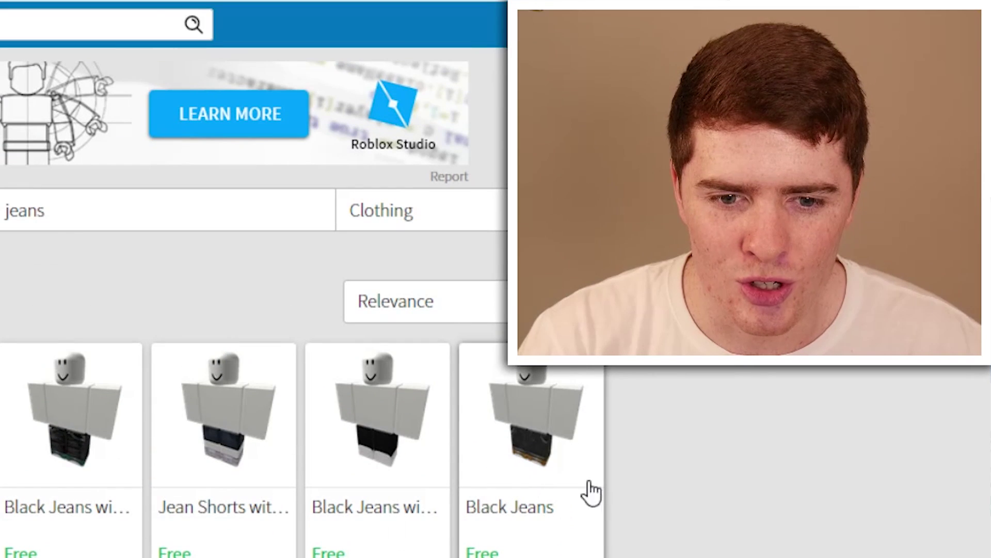
Search the clothing for "denim jeans" and open the ripped light blue pair by Mystery Clothing Shop
{"action": "left_click", "coordinate": [68, 223]}
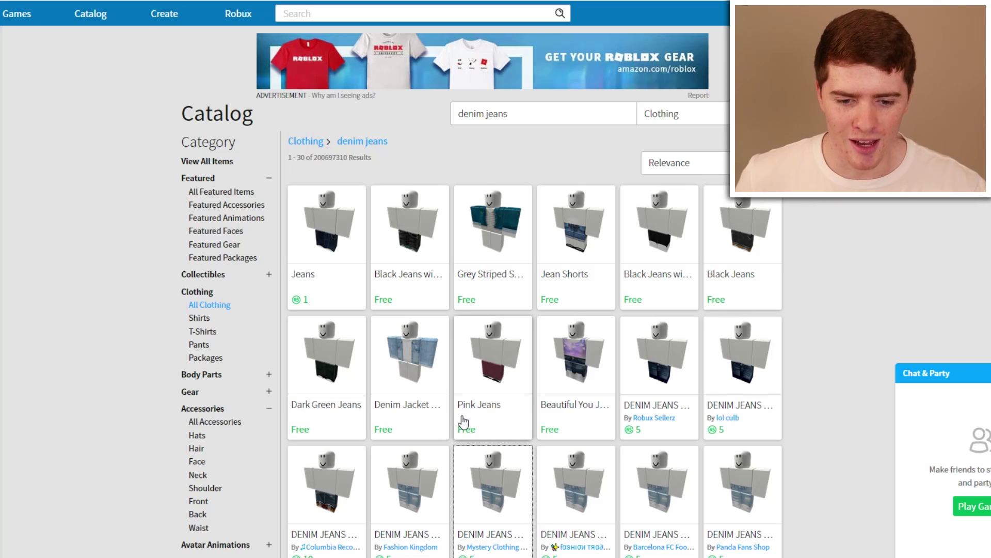
{"action": "scroll", "coordinate": [460, 408], "scroll_direction": "down", "scroll_amount": 5}
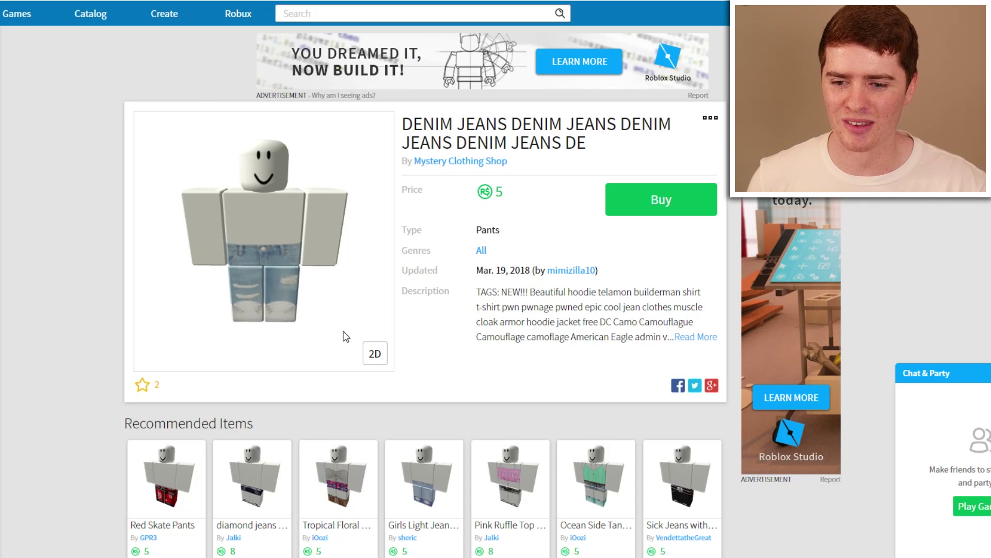
Buy the Mystery Clothing Shop denim jeans for 5 Robux and open the avatar editor
{"action": "left_click", "coordinate": [631, 204]}
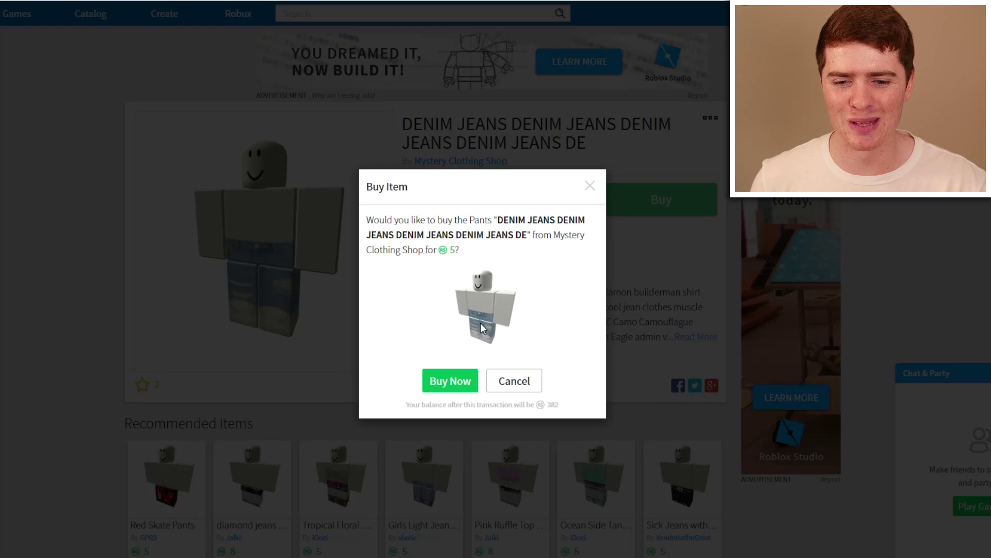
{"action": "left_click", "coordinate": [451, 381]}
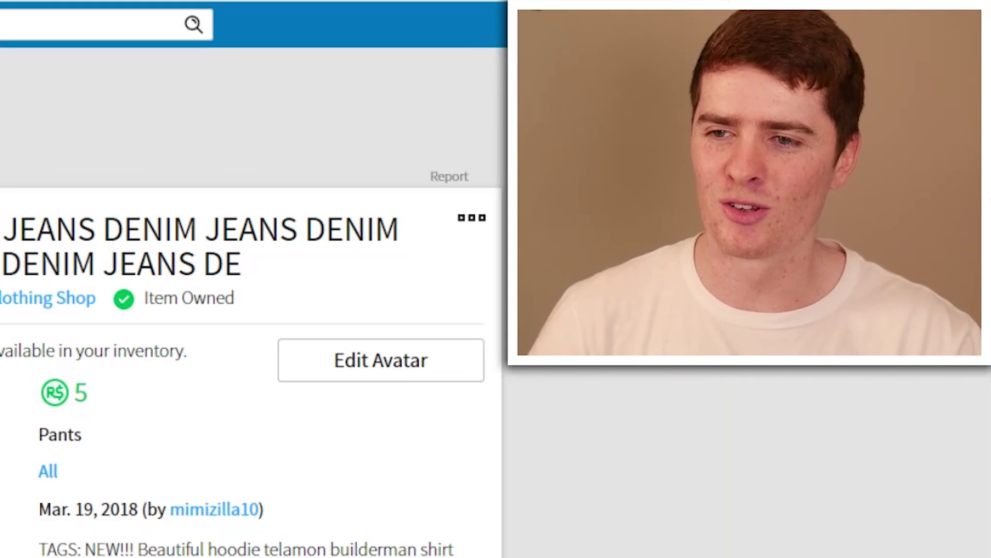
{"action": "left_click", "coordinate": [381, 360]}
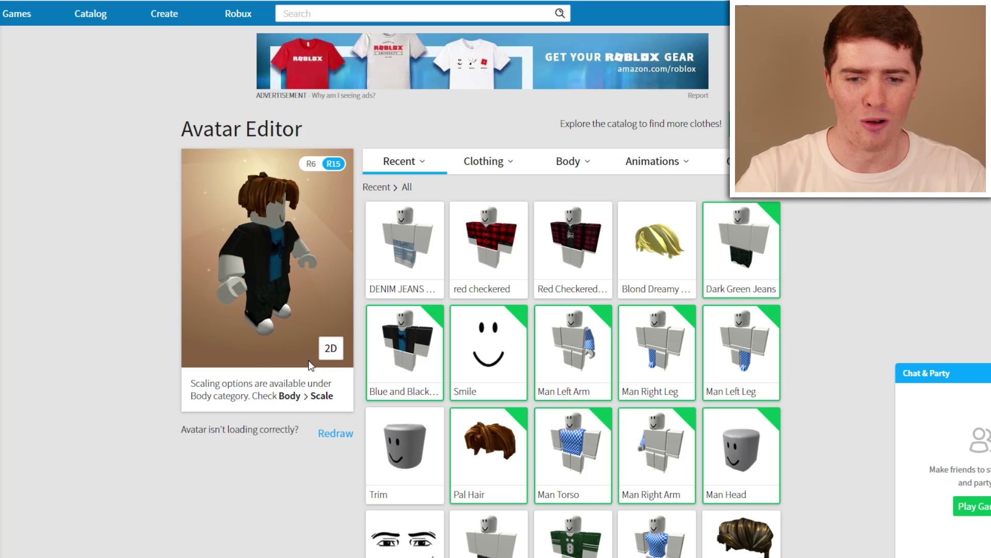
Dress the avatar in the Blond Dreamy hair, the Red Checkered shirt and the denim jeans, and inspect the outfit
{"action": "left_click", "coordinate": [661, 248]}
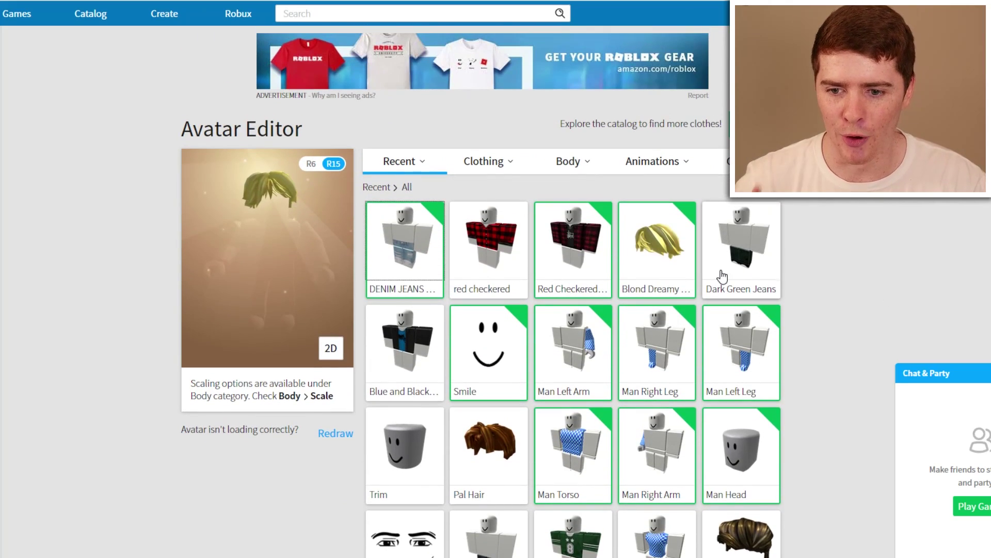
{"action": "left_click", "coordinate": [444, 279]}
{"action": "left_click_drag", "start_coordinate": [284, 266], "coordinate": [281, 307]}
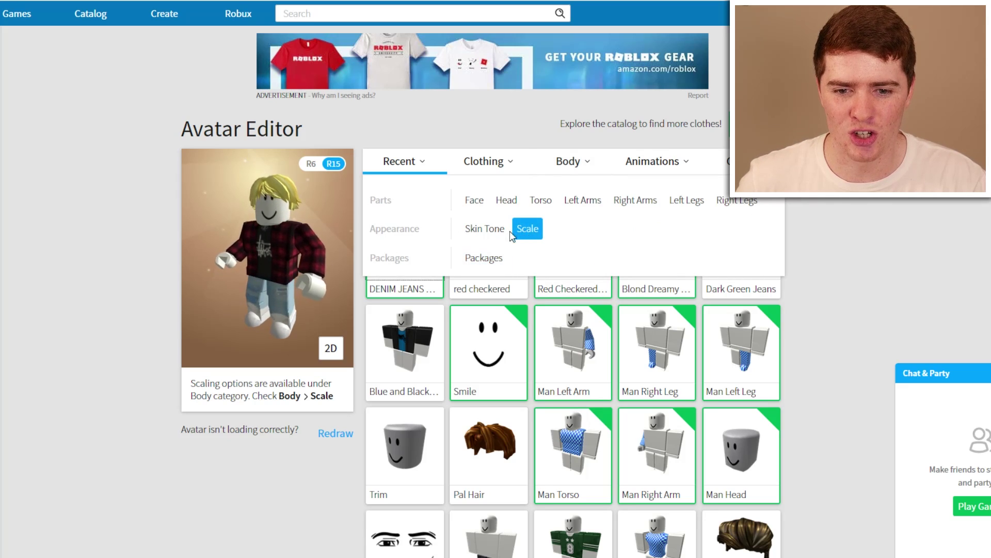
Set the avatar's skin tone to pale beige and apply the ROBLOX Boy body package
{"action": "left_click", "coordinate": [482, 227]}
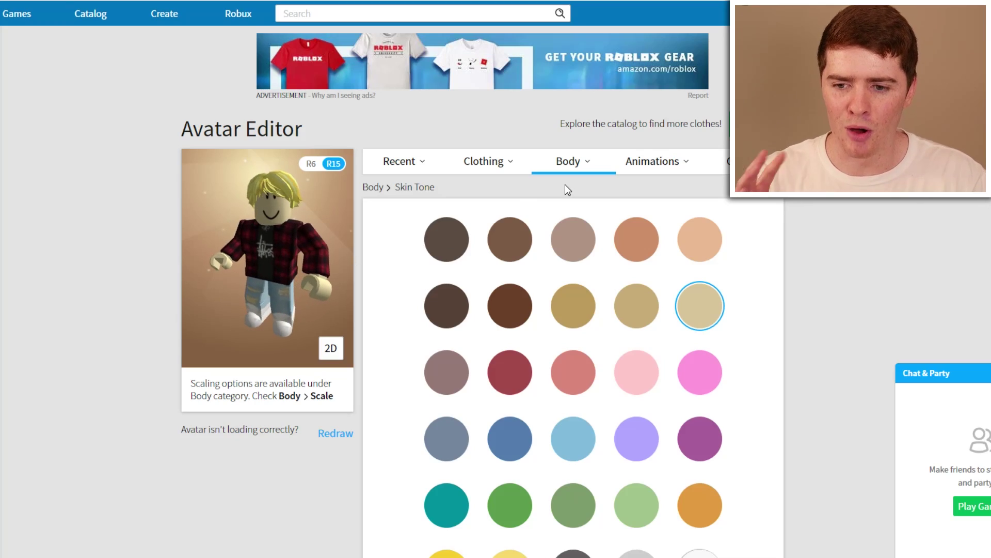
{"action": "mouse_move", "coordinate": [578, 169]}
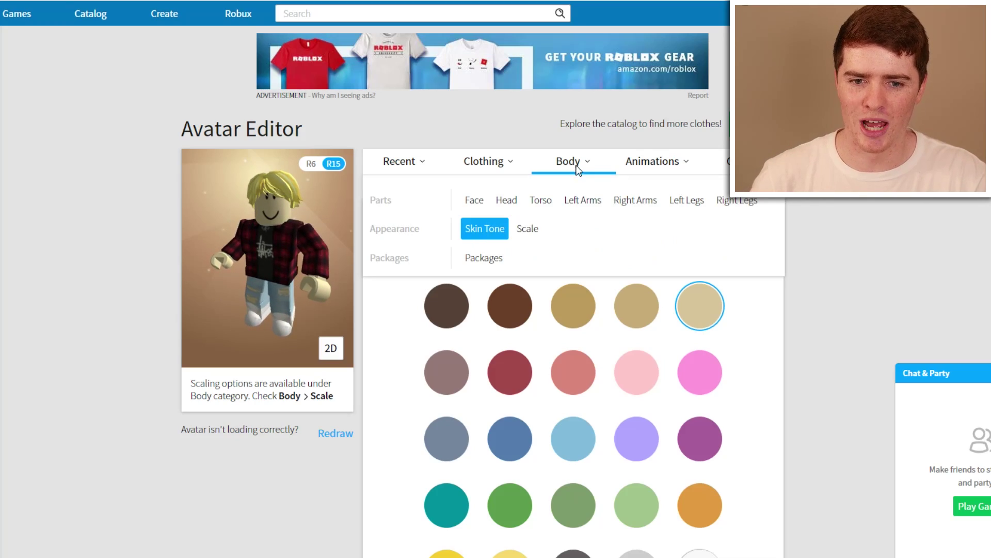
{"action": "left_click", "coordinate": [493, 259]}
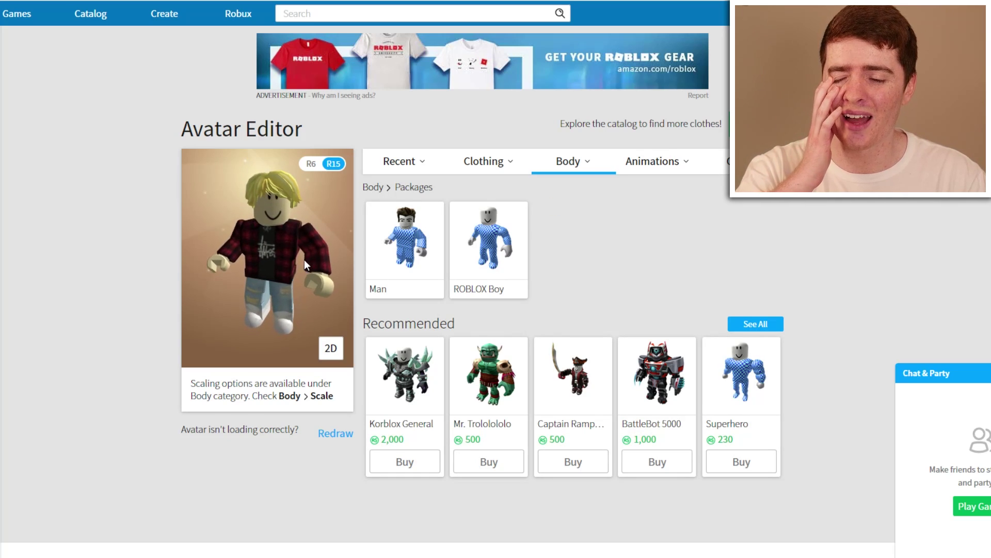
{"action": "left_click", "coordinate": [488, 253]}
{"action": "mouse_move", "coordinate": [650, 179]}
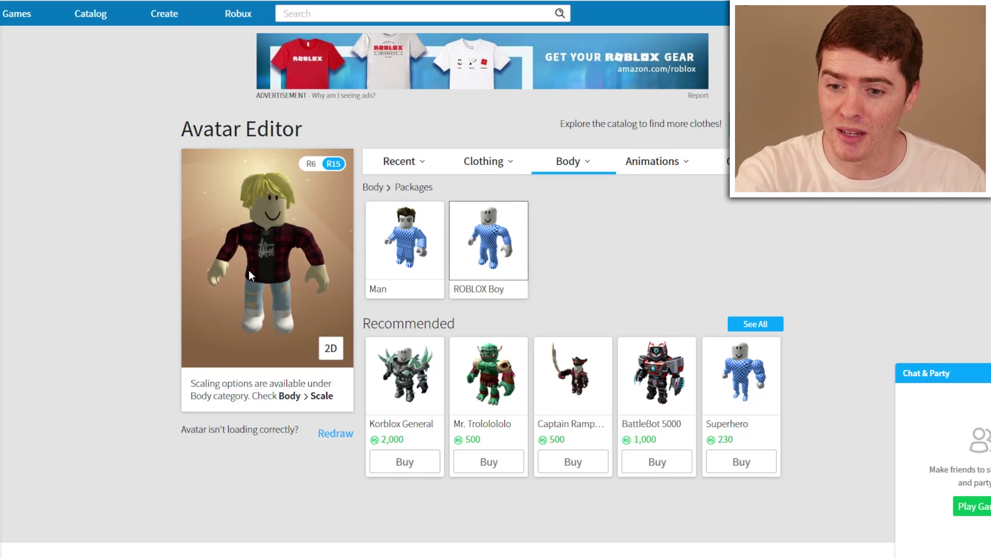
Try the Man Face on the avatar, and replace it with the Suspicious face bought for 150 Robux
{"action": "mouse_move", "coordinate": [573, 164]}
{"action": "left_click", "coordinate": [49, 373]}
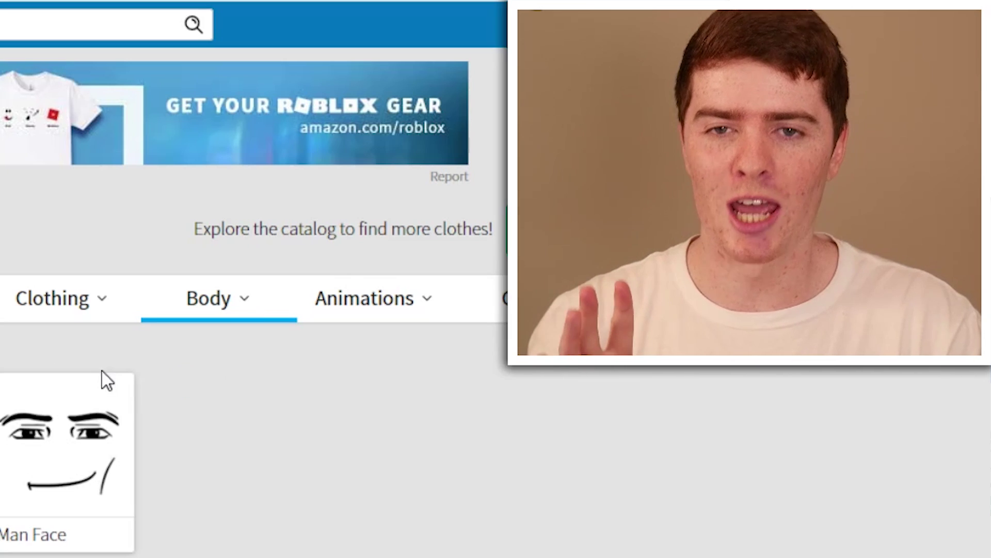
{"action": "left_click", "coordinate": [82, 457]}
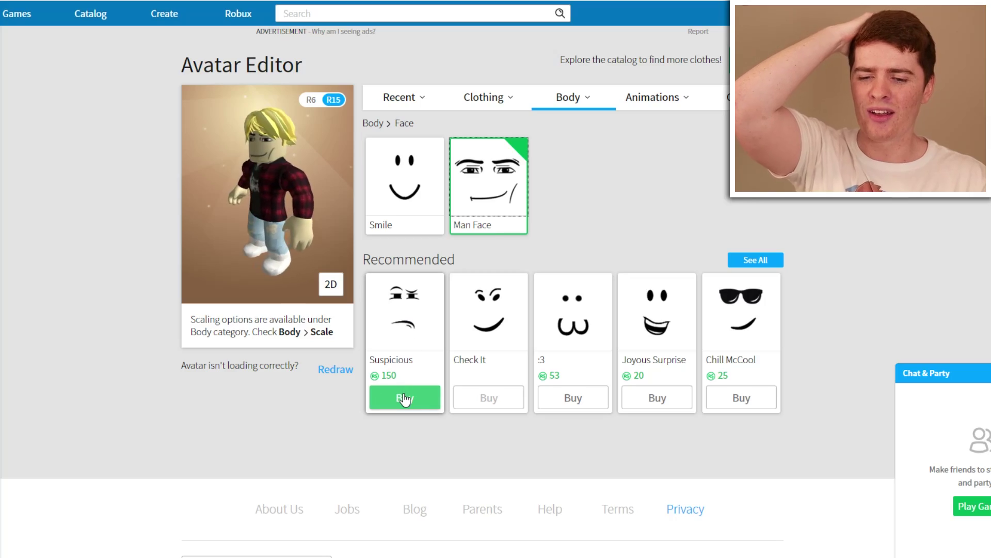
{"action": "left_click", "coordinate": [404, 399]}
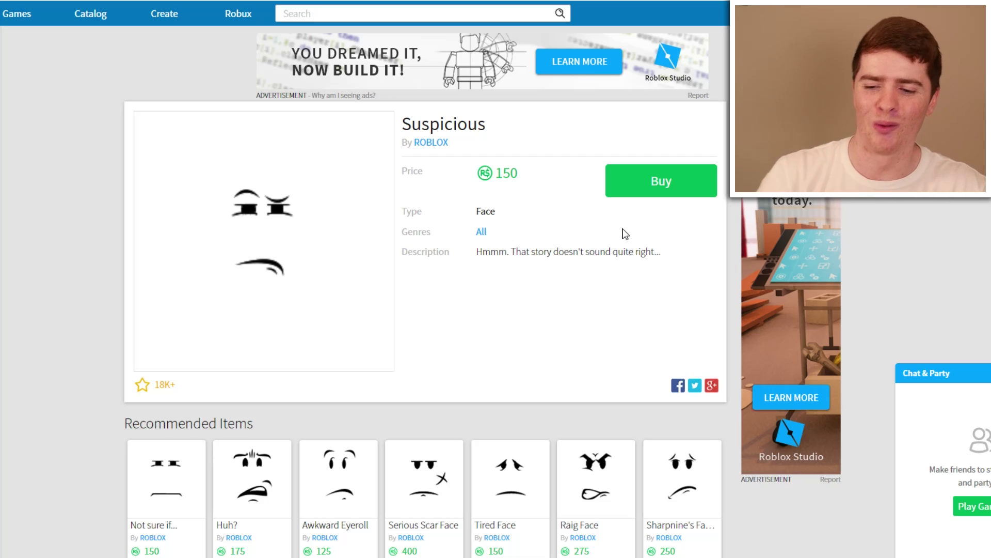
{"action": "left_click", "coordinate": [657, 190]}
{"action": "left_click", "coordinate": [447, 373]}
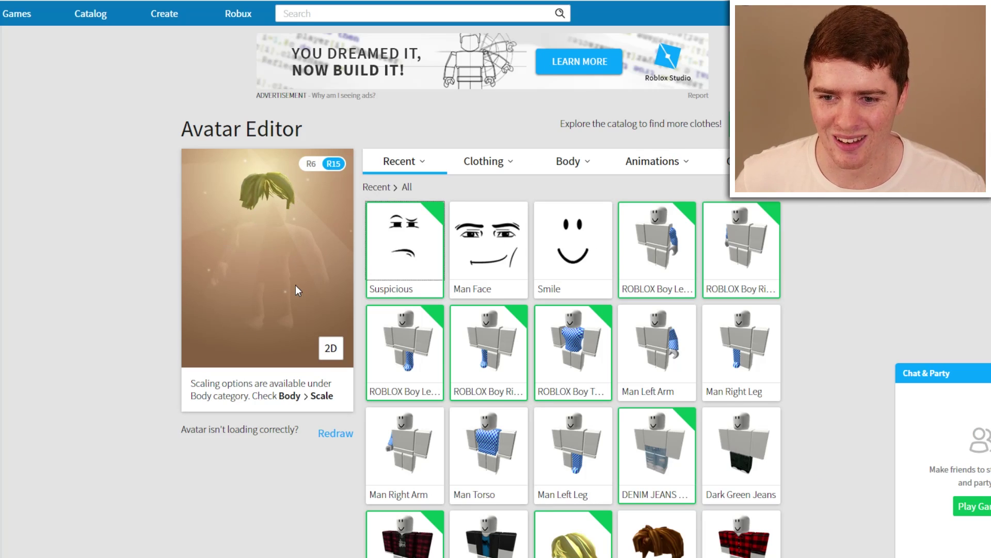
Inspect the dressed avatar from several angles and compare it with the Justin Bieber reference photo
{"action": "left_click_drag", "start_coordinate": [295, 266], "coordinate": [277, 257]}
{"action": "scroll", "coordinate": [277, 201], "scroll_direction": "up", "scroll_amount": 5}
{"action": "mouse_move", "coordinate": [276, 201]}
{"action": "left_mouse_down"}
{"action": "mouse_move", "coordinate": [275, 223]}
{"action": "mouse_move", "coordinate": [277, 191]}
{"action": "left_mouse_up"}
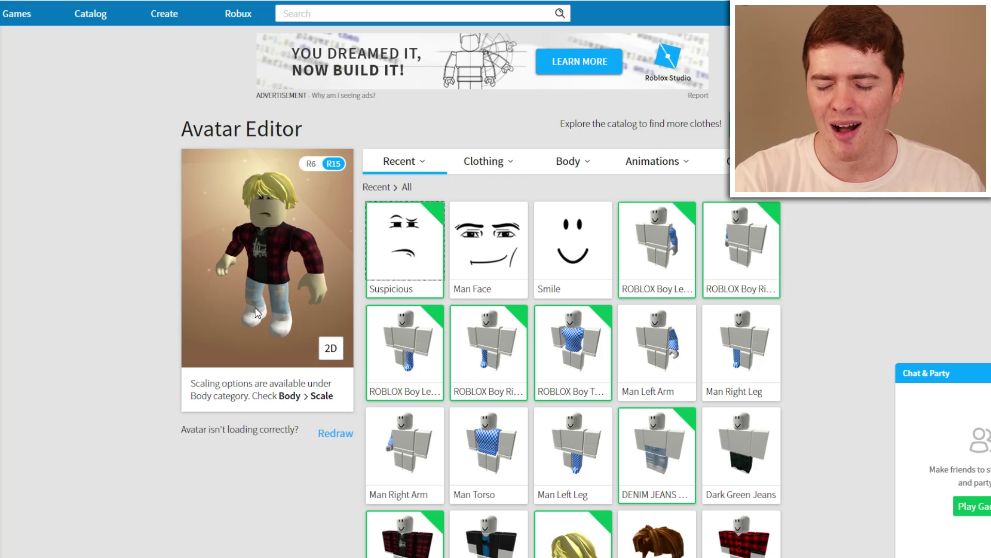
{"action": "left_click_drag", "start_coordinate": [269, 306], "coordinate": [287, 319]}
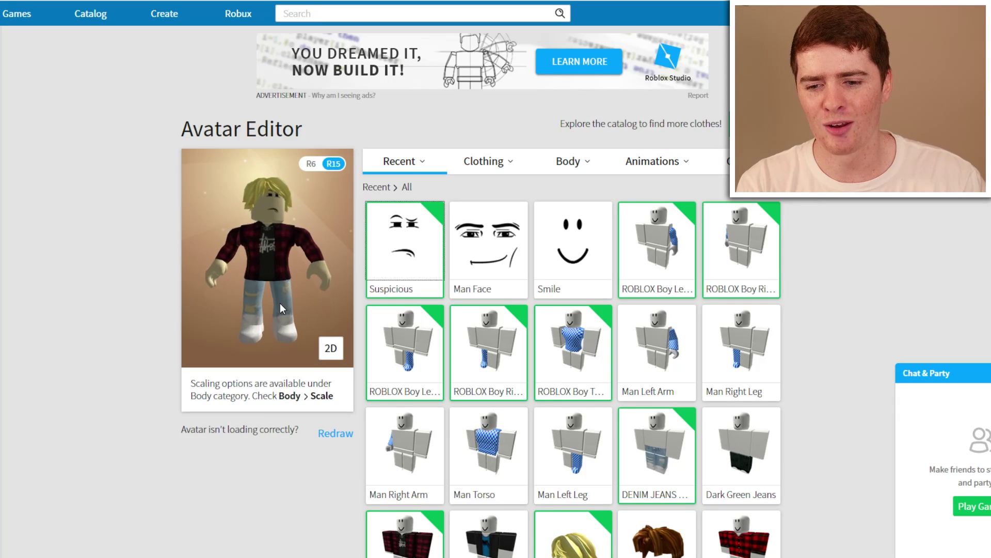
{"action": "left_click_drag", "start_coordinate": [324, 327], "coordinate": [299, 325]}
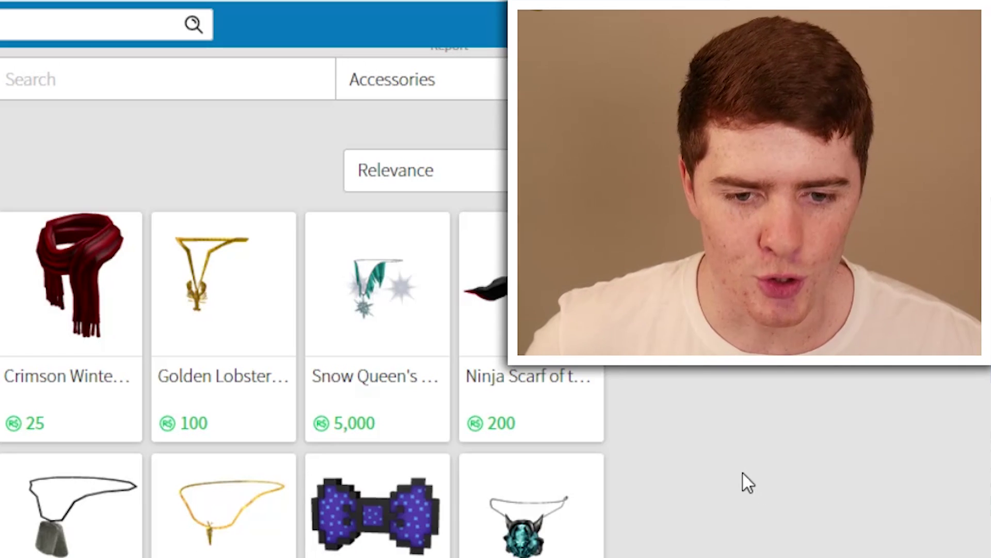
Browse the catalog's neck accessories and search them for "gold"
{"action": "scroll", "coordinate": [856, 261], "scroll_direction": "down", "scroll_amount": 6}
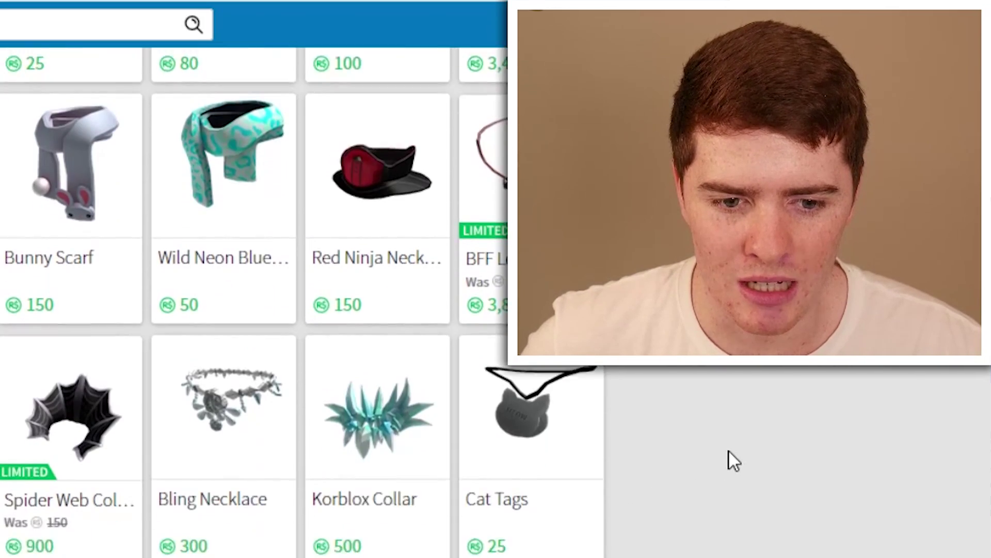
{"action": "scroll", "coordinate": [730, 442], "scroll_direction": "up", "scroll_amount": 8}
{"action": "left_click", "coordinate": [80, 219]}
{"action": "type", "text": "gold"}
{"action": "key", "text": "Return"}
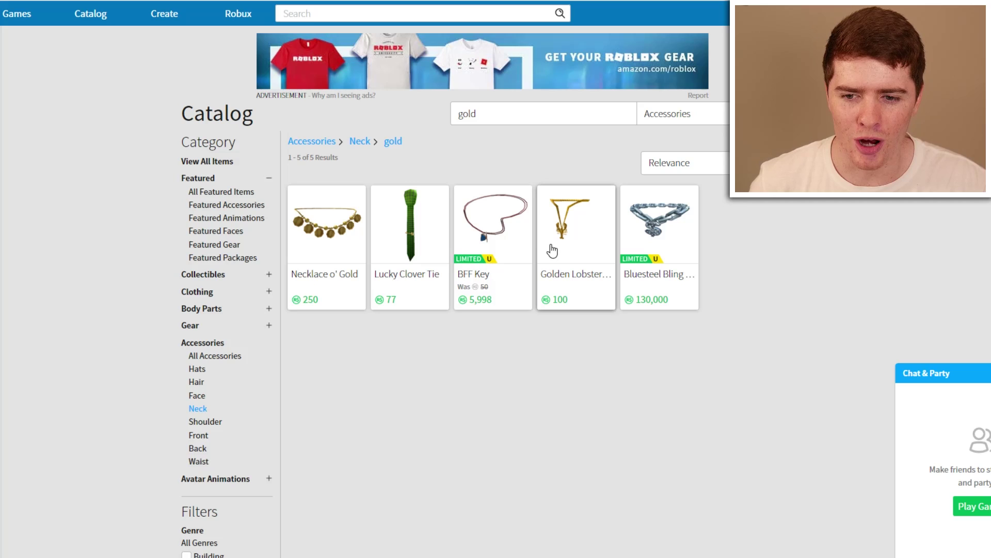
Return to the full list of neck accessories, search it for "chain", and clear the search
{"action": "key", "text": "alt+Left"}
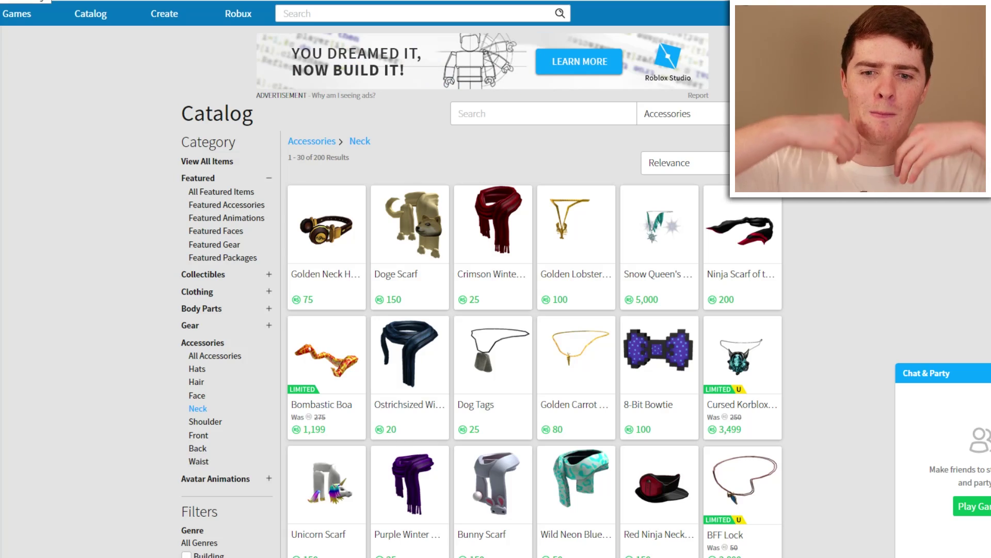
{"action": "left_click", "coordinate": [472, 122]}
{"action": "type", "text": "chain"}
{"action": "key", "text": "Return"}
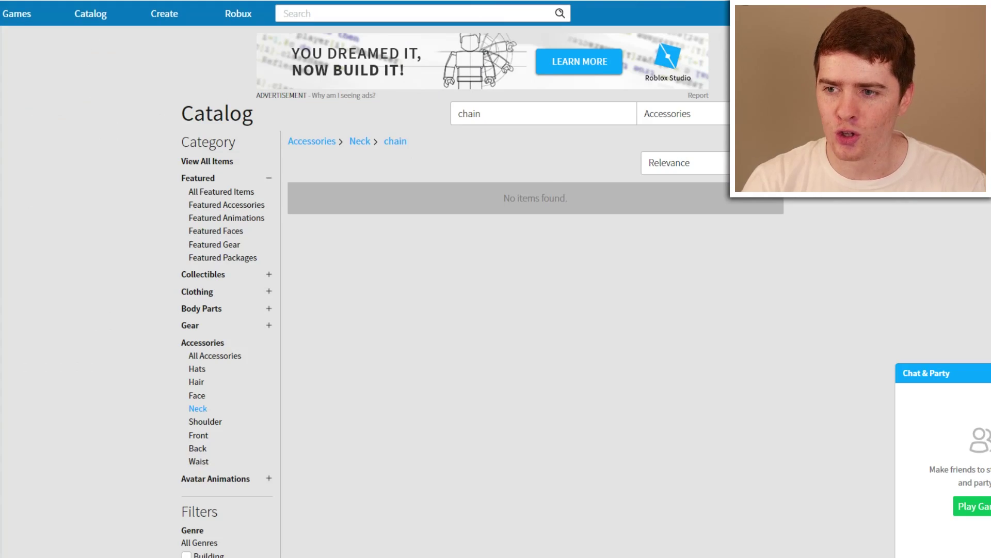
{"action": "key", "text": "BackSpace"}
{"action": "key", "text": "BackSpace"}
{"action": "key", "text": "BackSpace"}
{"action": "key", "text": "BackSpace"}
{"action": "key", "text": "BackSpace"}
{"action": "key", "text": "Return"}
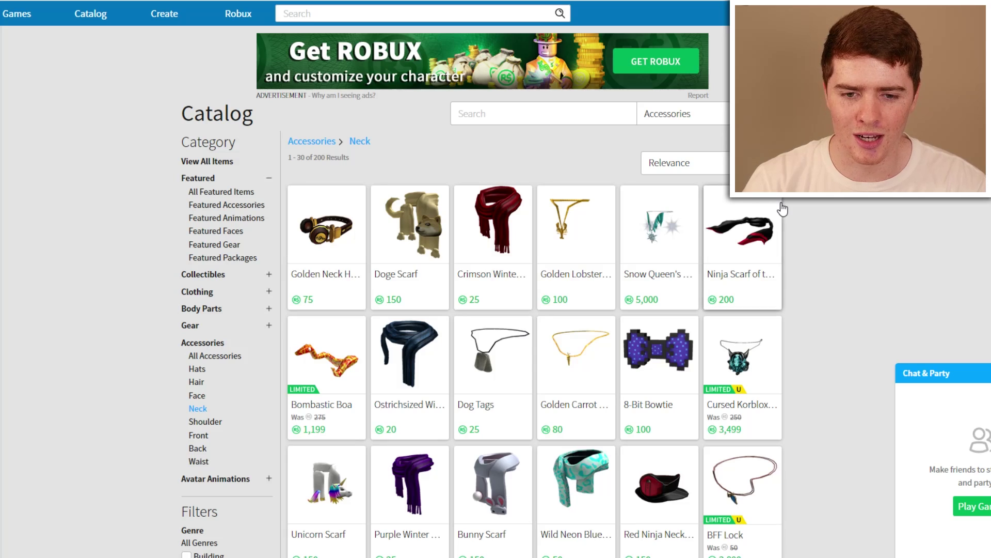
Look through all the result pages of neck accessories for a suitable gold necklace
{"action": "scroll", "coordinate": [627, 229], "scroll_direction": "down", "scroll_amount": 3}
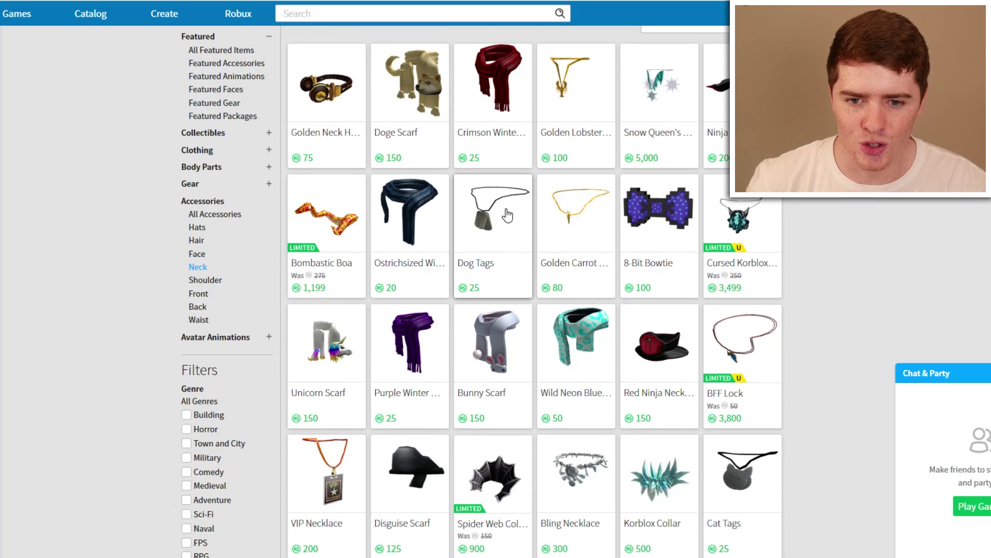
{"action": "scroll", "coordinate": [789, 270], "scroll_direction": "down", "scroll_amount": 6}
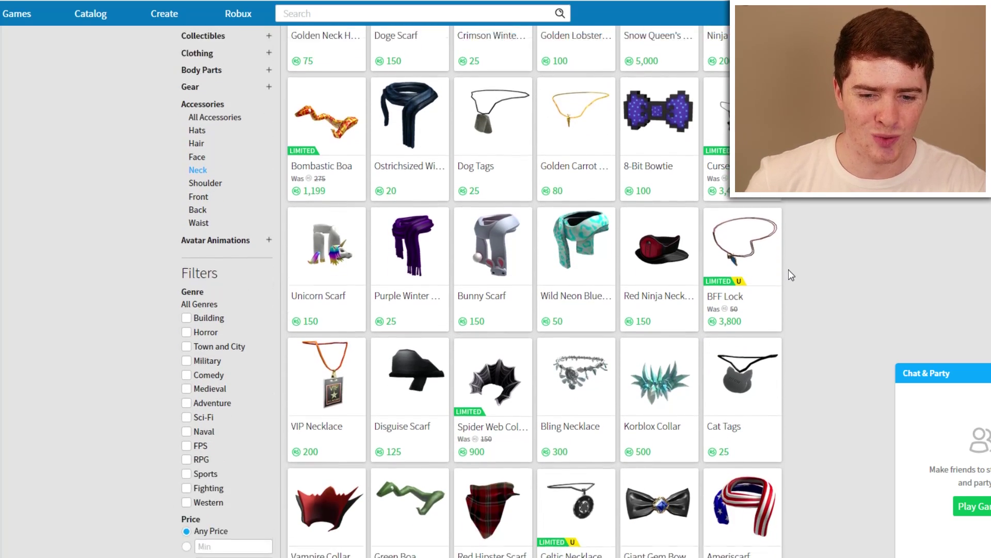
{"action": "left_click", "coordinate": [556, 431]}
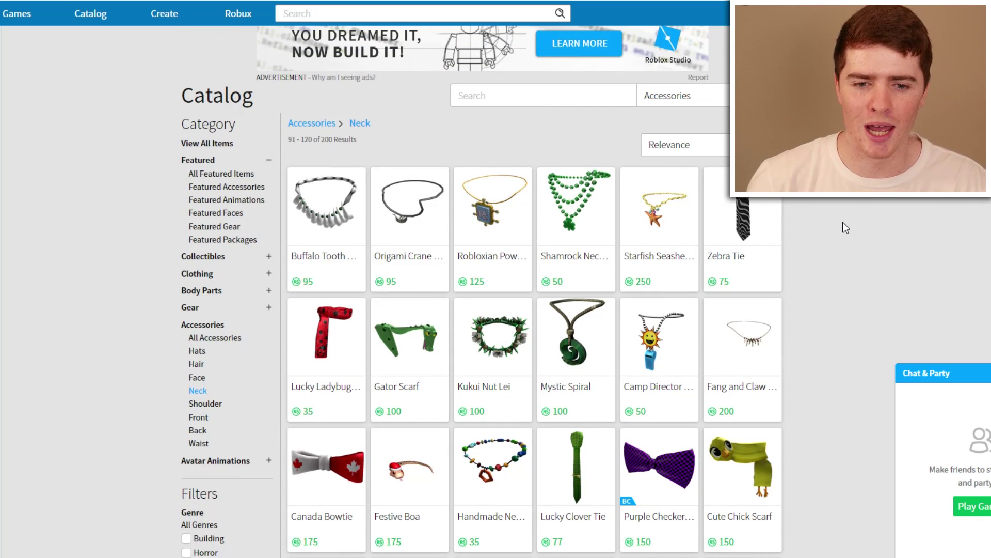
{"action": "scroll", "coordinate": [851, 227], "scroll_direction": "down", "scroll_amount": 8}
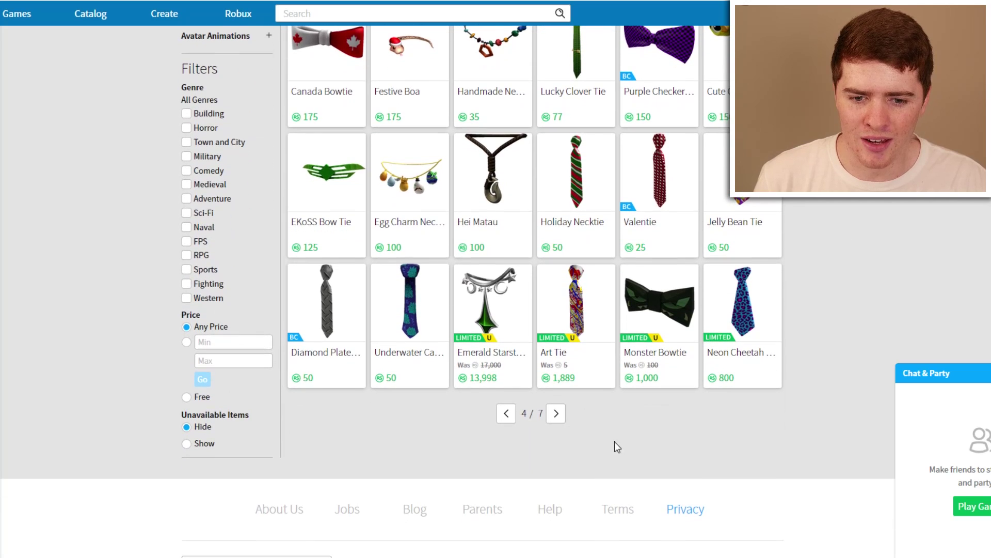
{"action": "left_click", "coordinate": [558, 413]}
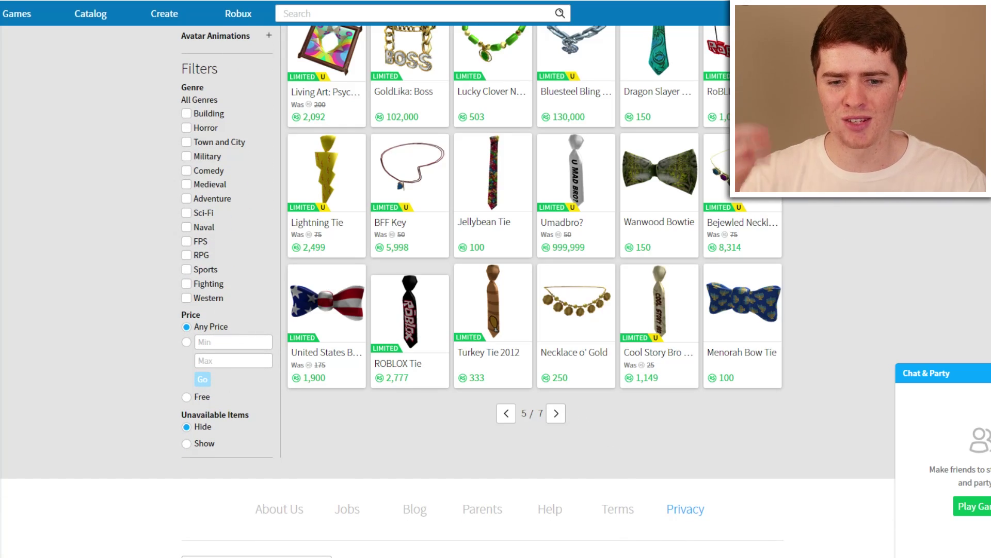
{"action": "scroll", "coordinate": [495, 328], "scroll_direction": "up", "scroll_amount": 6}
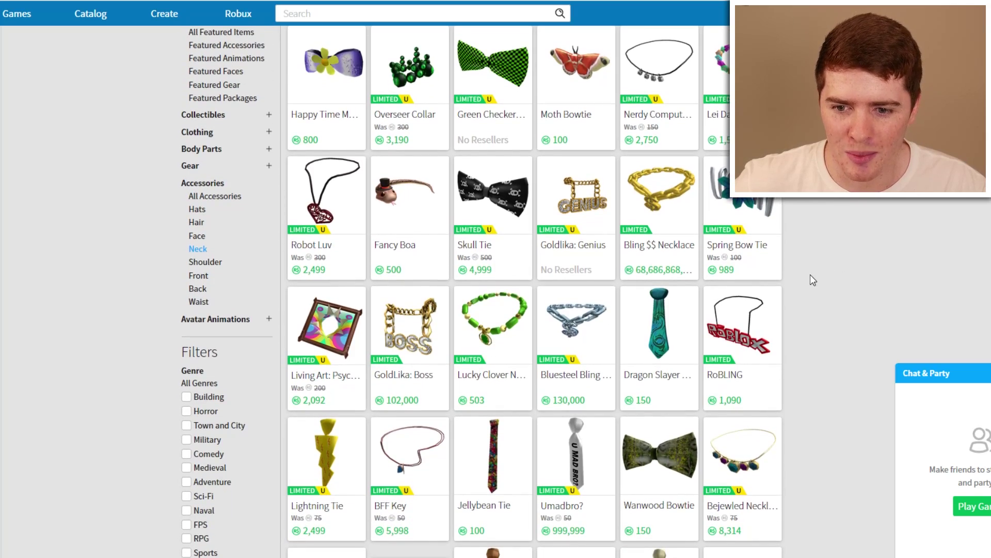
{"action": "scroll", "coordinate": [619, 479], "scroll_direction": "down", "scroll_amount": 3}
{"action": "left_click", "coordinate": [558, 553]}
{"action": "scroll", "coordinate": [829, 277], "scroll_direction": "up", "scroll_amount": 2}
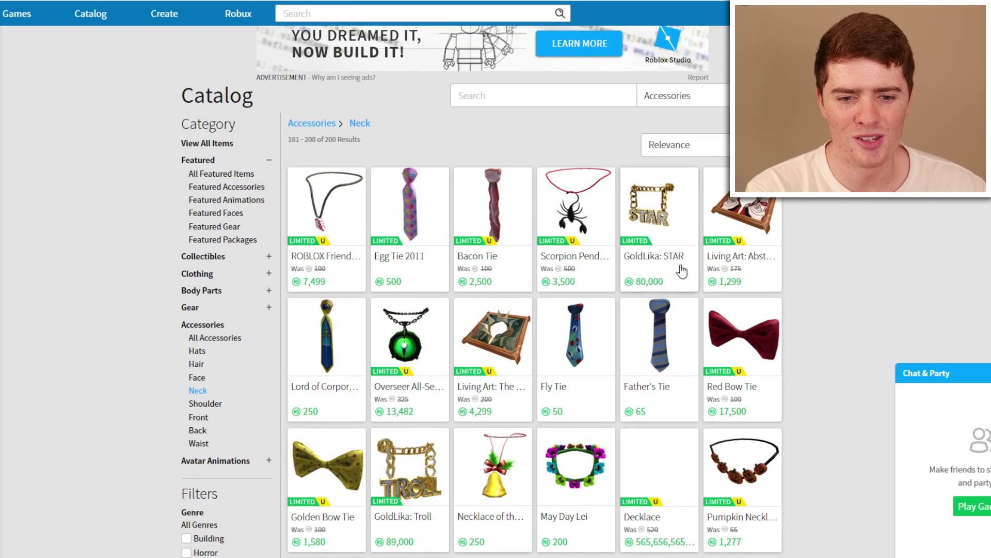
{"action": "scroll", "coordinate": [651, 217], "scroll_direction": "down", "scroll_amount": 8}
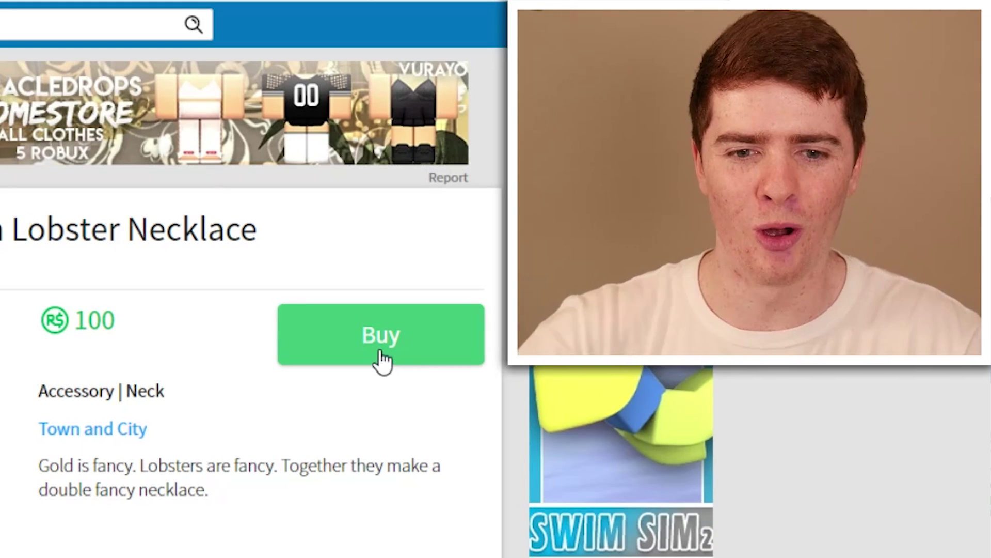
Buy the Golden Lobster Necklace for 100 Robux and check it on the avatar
{"action": "left_click", "coordinate": [380, 355]}
{"action": "left_click", "coordinate": [450, 365]}
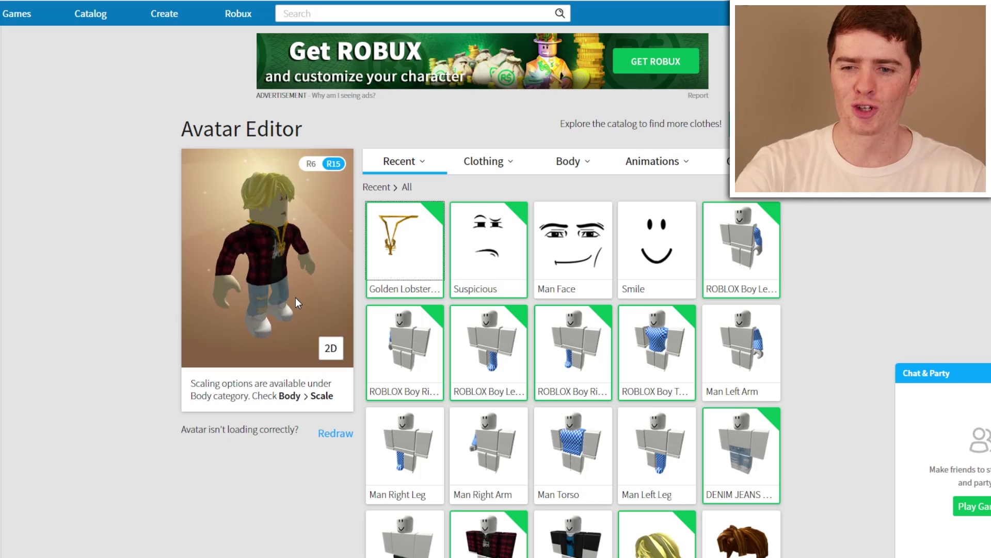
{"action": "left_click_drag", "start_coordinate": [295, 298], "coordinate": [279, 298]}
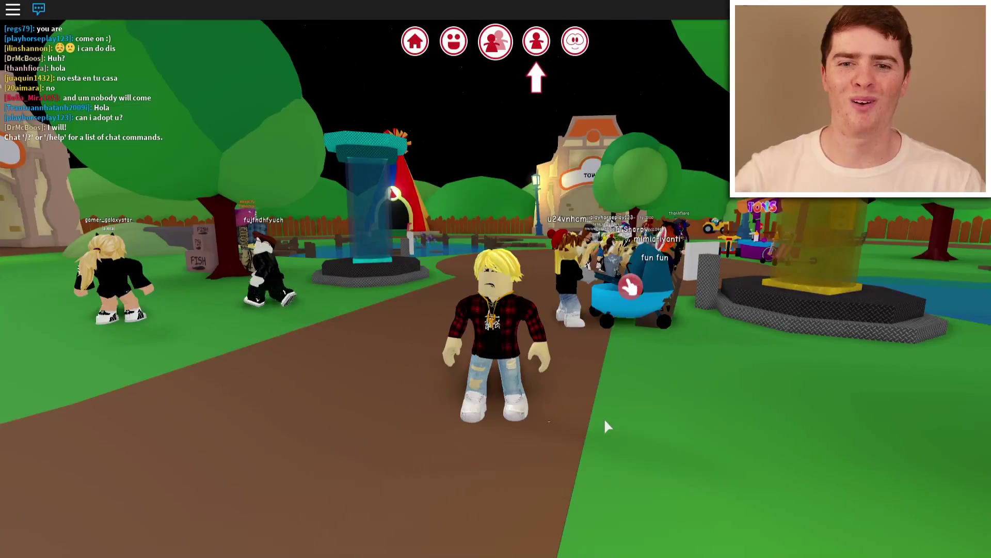
Examine the avatar's outfit in the game from the front and the back
{"action": "scroll", "coordinate": [596, 408], "scroll_direction": "up", "scroll_amount": 2}
{"action": "scroll", "coordinate": [596, 408], "scroll_direction": "down", "scroll_amount": 2}
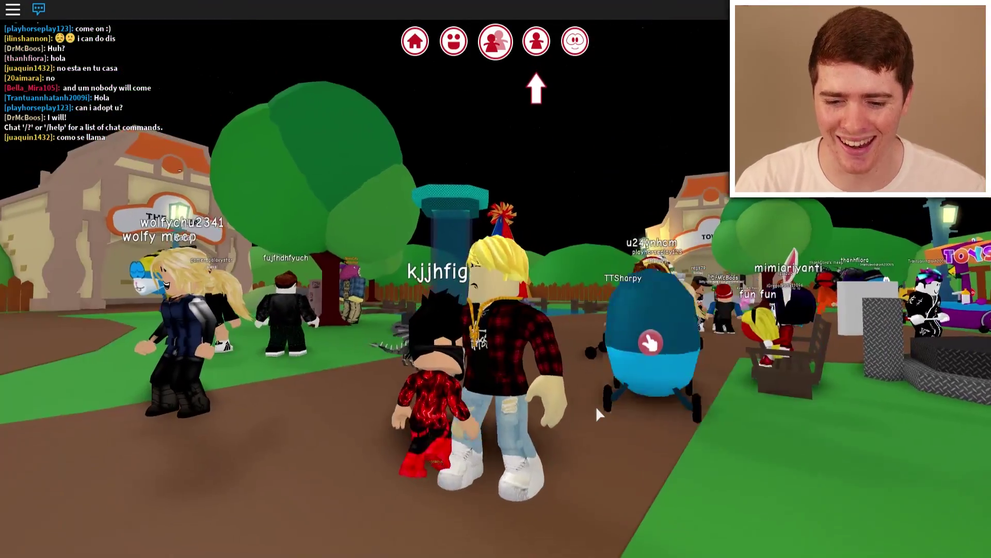
{"action": "key", "text": "s"}
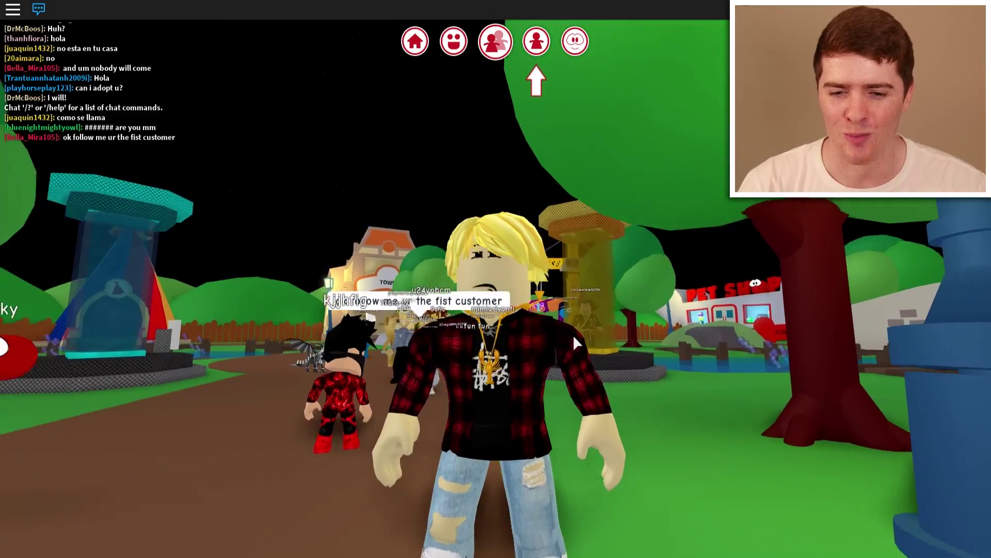
{"action": "key", "text": "w"}
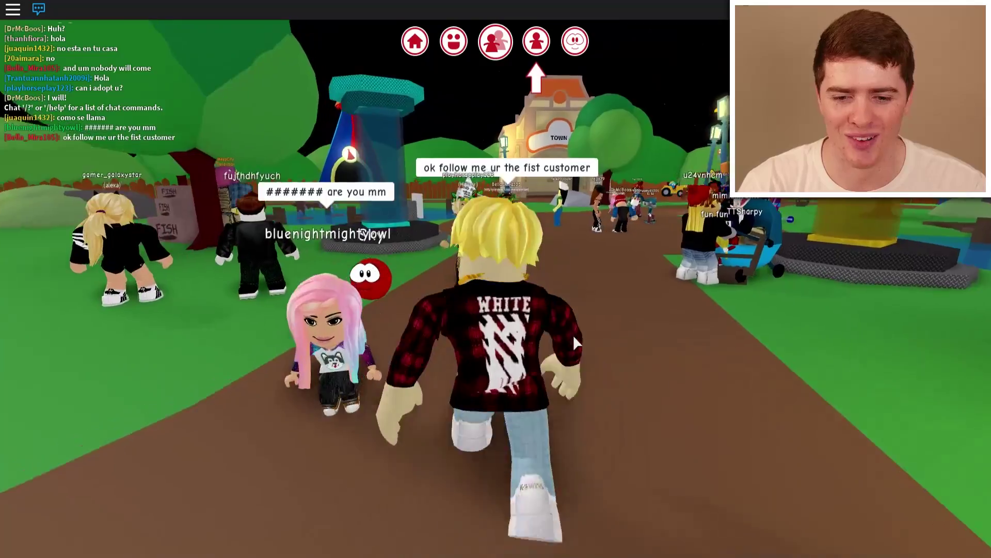
{"action": "key", "text": "s"}
{"action": "key", "text": "w"}
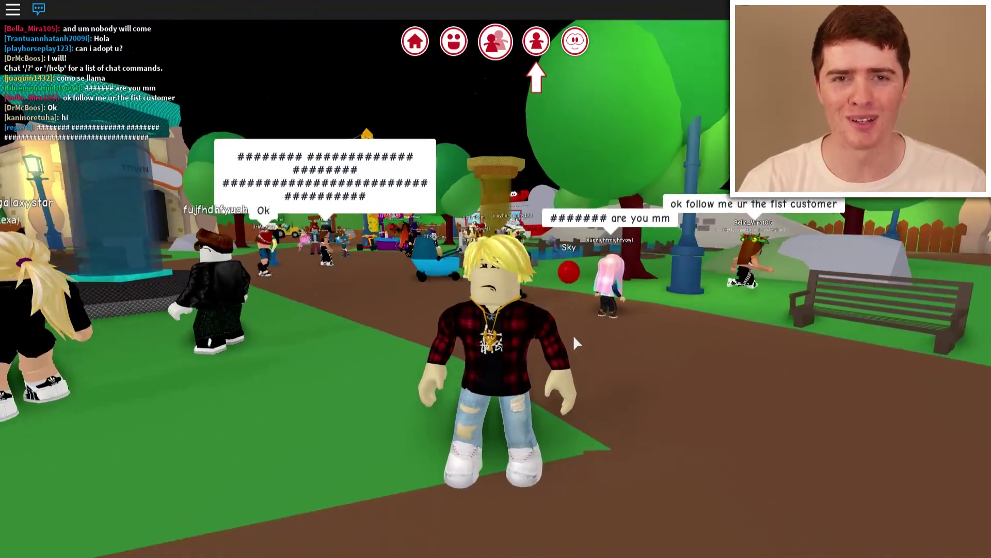
Walk the avatar up to the other players and send the chat message "Hi guys im justin beiber"
{"action": "key", "text": "w"}
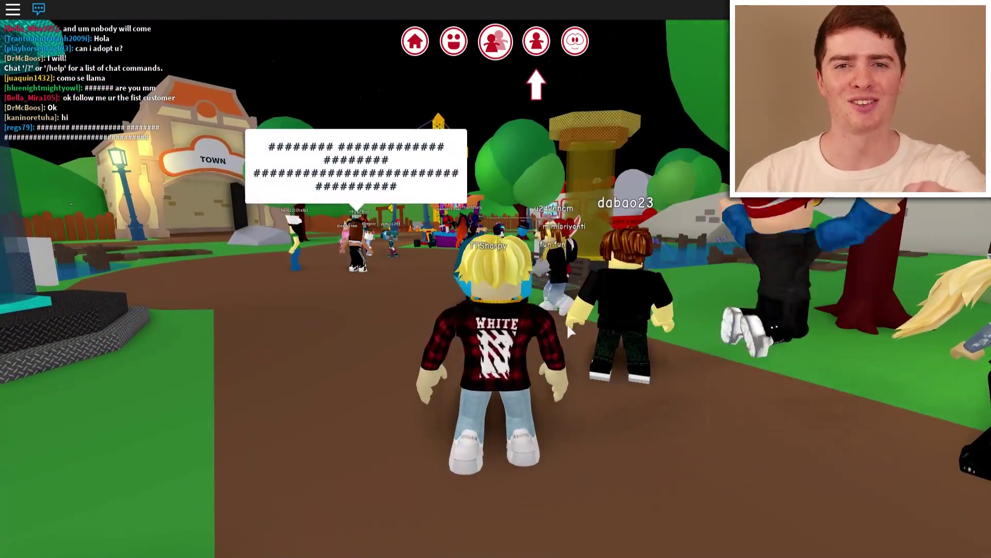
{"action": "key", "text": "w"}
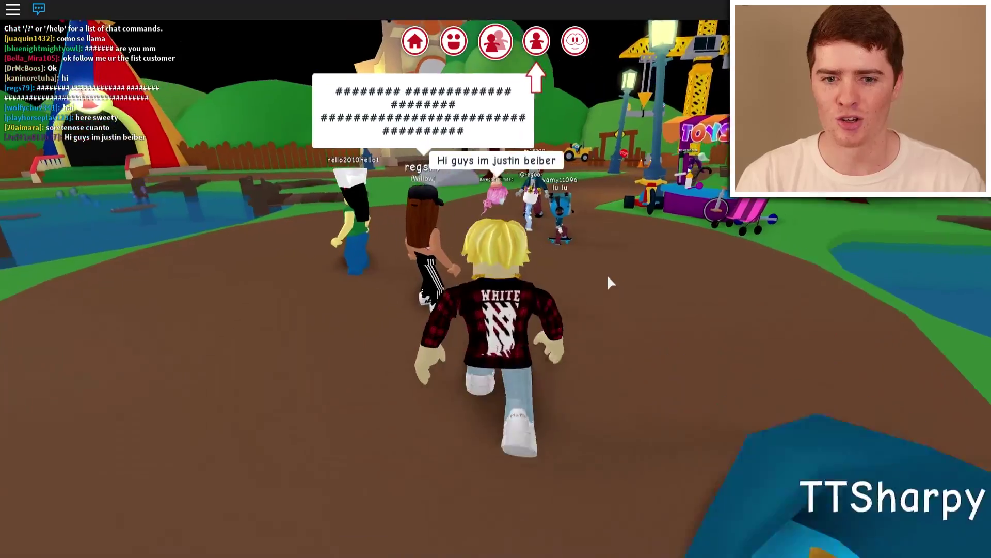
{"action": "key", "text": "Left"}
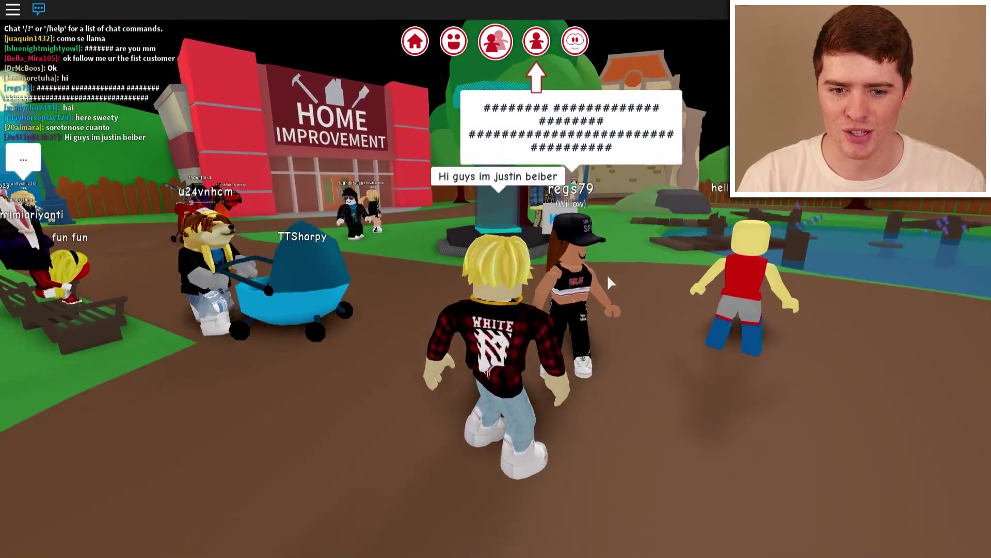
Walk the avatar across the square, past the player with the blue stroller, to the players near the furniture store
{"action": "key", "text": "Right"}
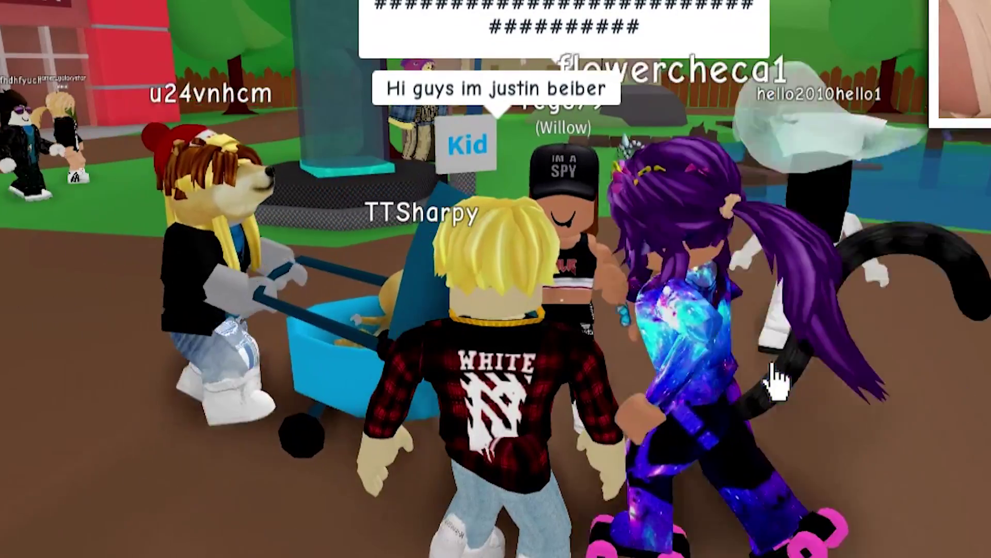
{"action": "key", "text": "Left"}
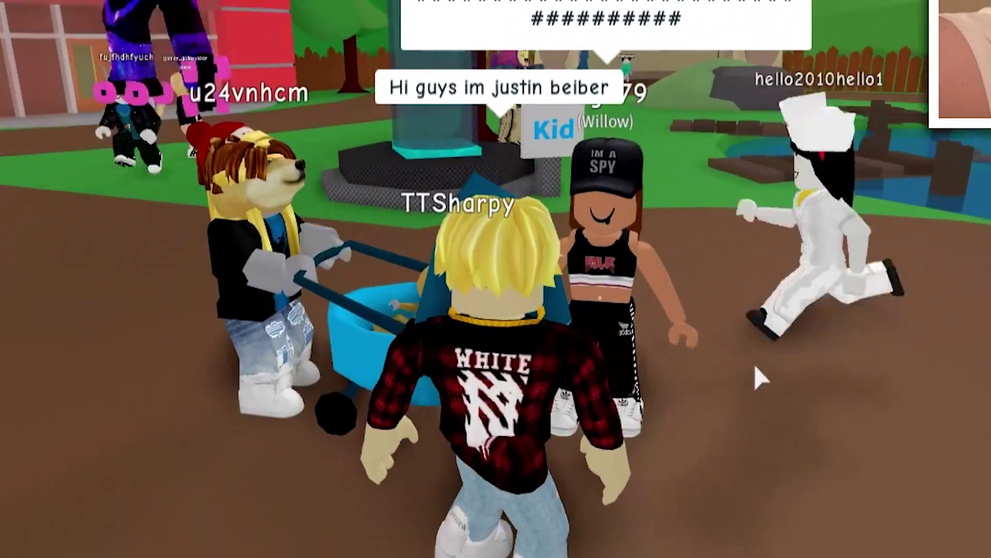
{"action": "key", "text": "w"}
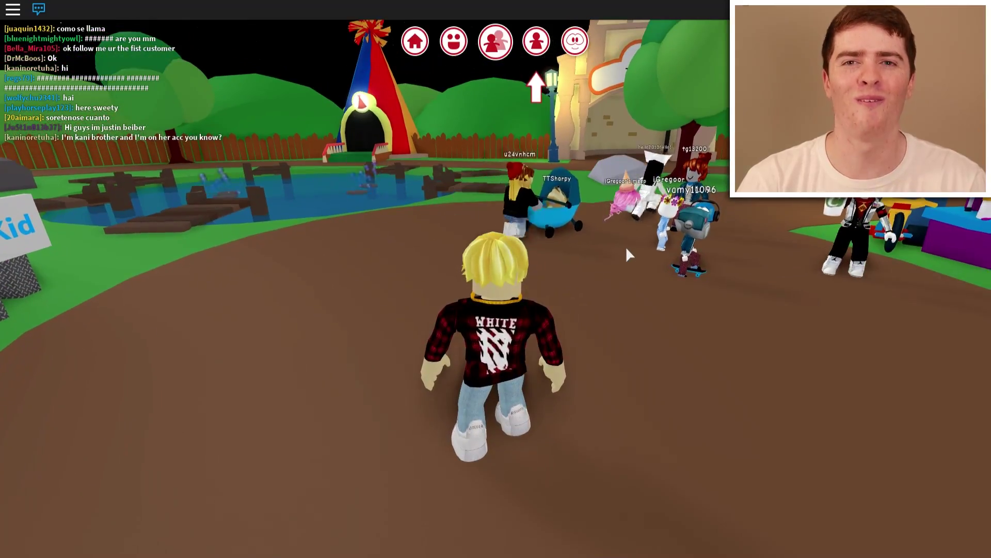
{"action": "key", "text": "Left"}
{"action": "key", "text": "w"}
{"action": "key", "text": "w"}
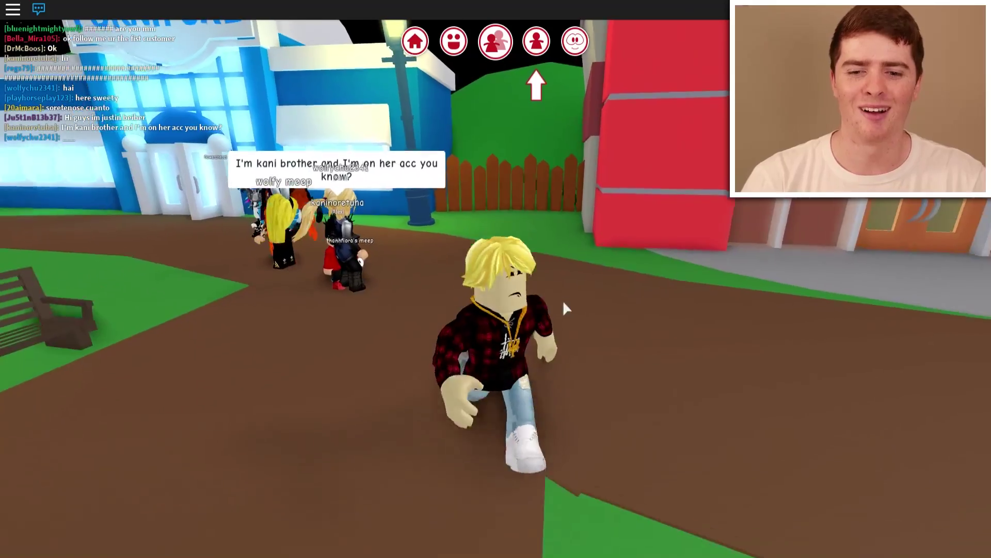
{"action": "key", "text": "w"}
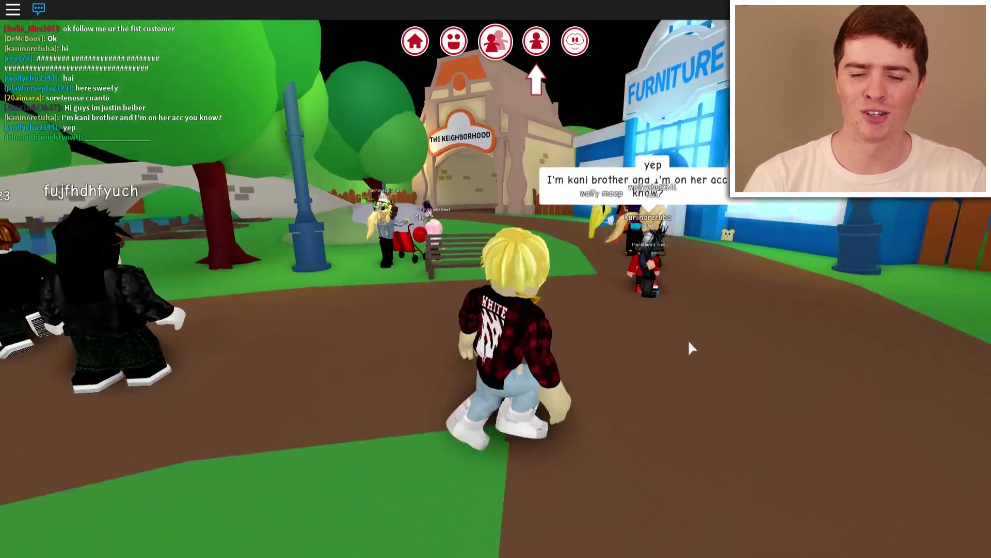
Stand with the players beside the bench and send them the chat messages "Im justin beiber" and "Im justin"
{"action": "key", "text": "s"}
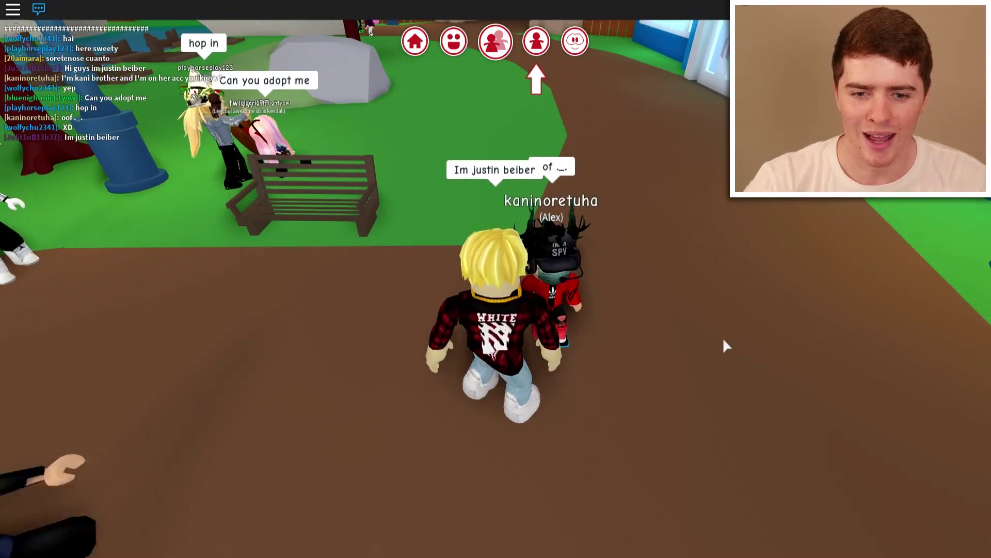
{"action": "key", "text": "w"}
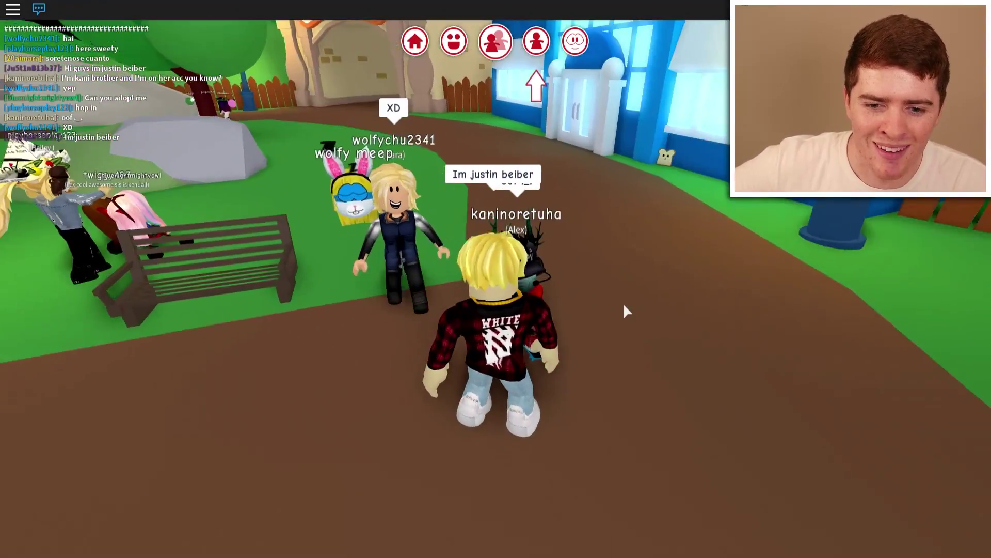
{"action": "scroll", "coordinate": [624, 310], "scroll_direction": "up", "scroll_amount": 10}
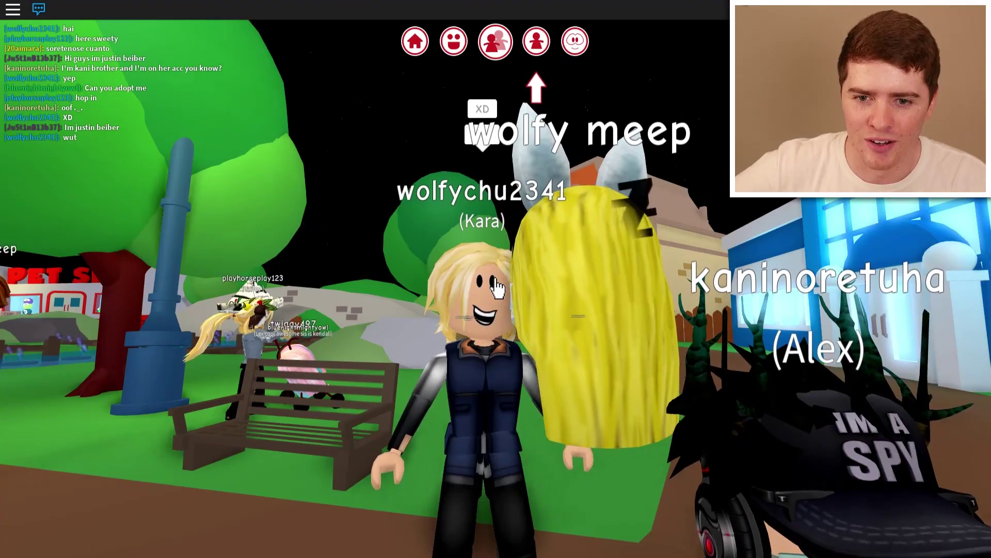
{"action": "scroll", "coordinate": [496, 281], "scroll_direction": "down", "scroll_amount": 5}
{"action": "left_click_drag", "start_coordinate": [522, 293], "coordinate": [520, 331]}
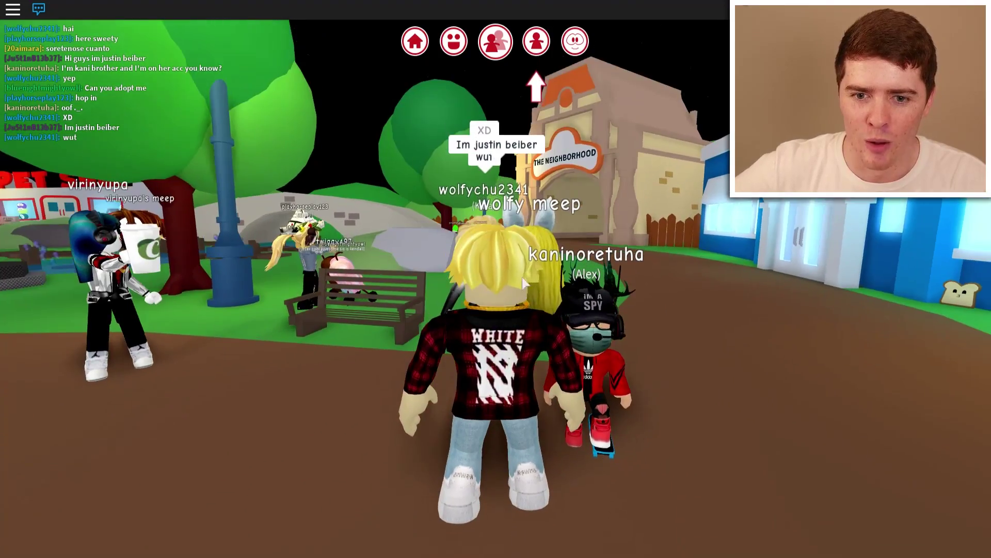
{"action": "left_click_drag", "start_coordinate": [481, 222], "coordinate": [514, 194]}
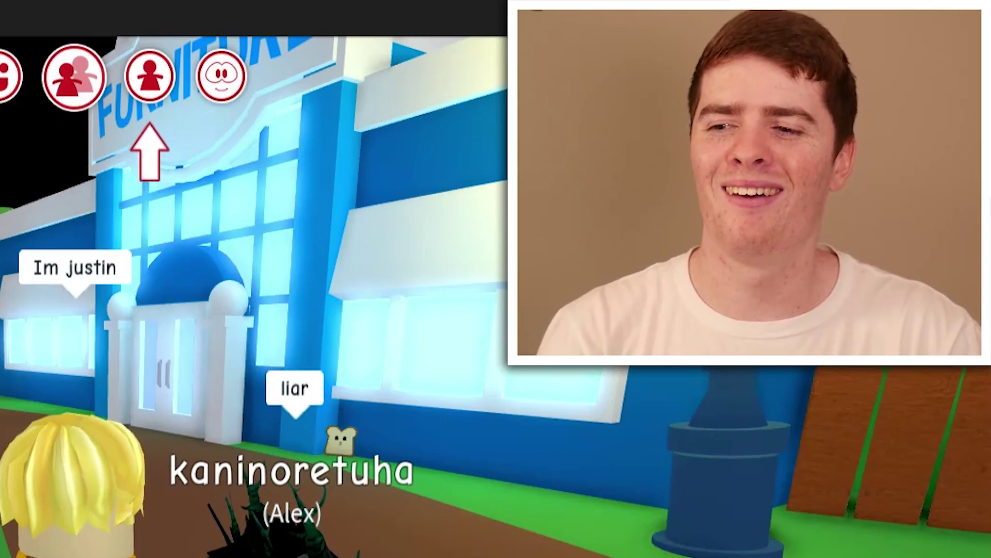
Answer the accusing players in chat with "NOOOO" and "Im real!" and walk up to the blonde one
{"action": "left_click_drag", "start_coordinate": [496, 345], "coordinate": [567, 345]}
{"action": "key", "text": "w"}
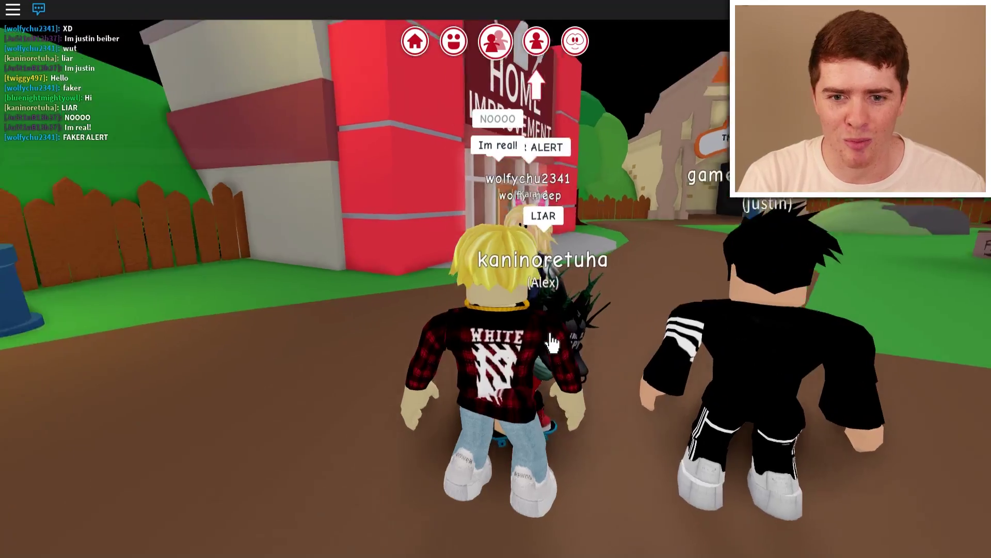
{"action": "key", "text": "Left"}
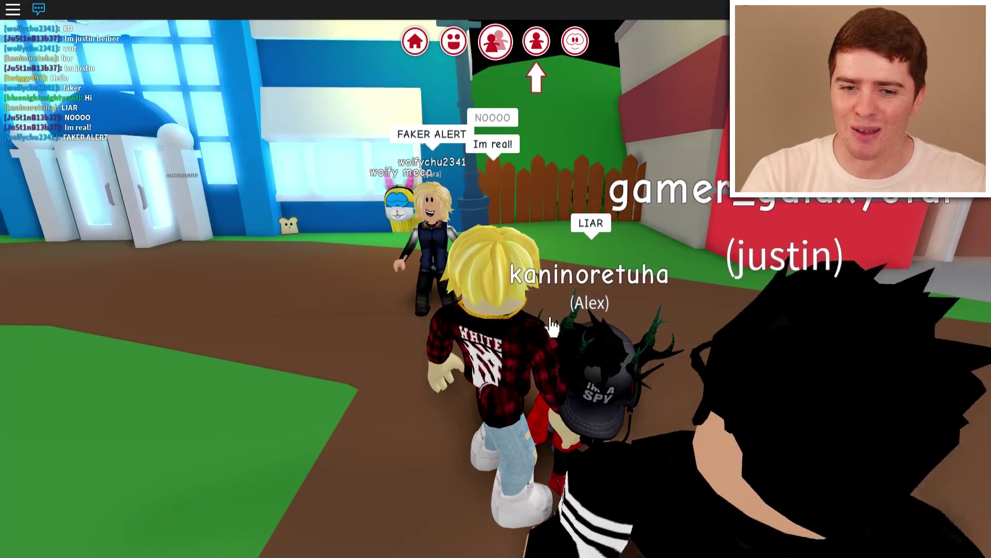
{"action": "key", "text": "Right"}
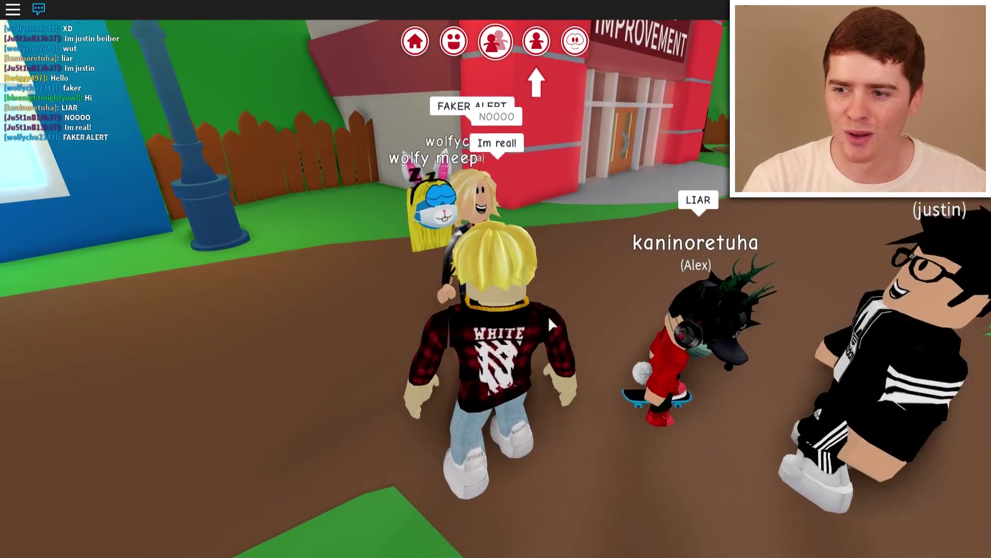
{"action": "key", "text": "w"}
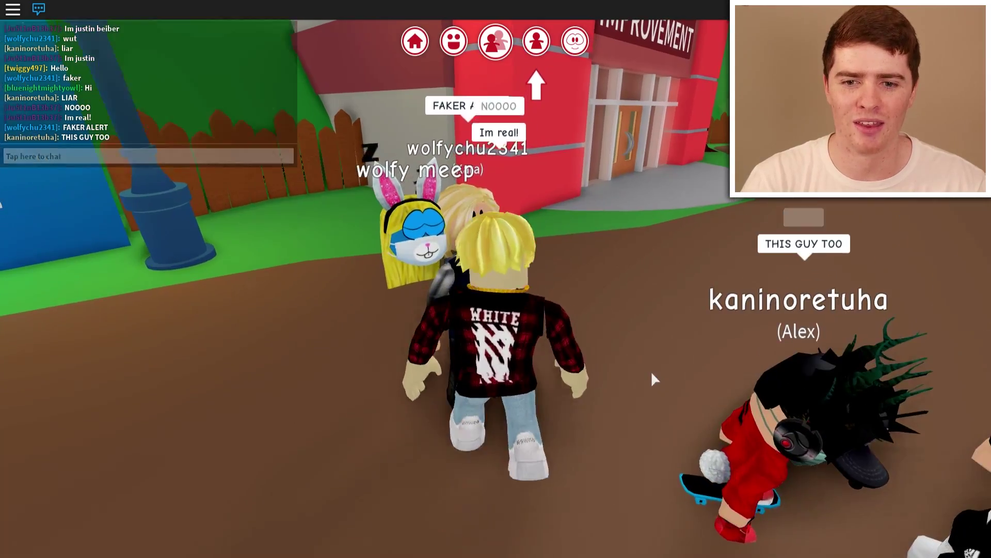
Approach the black-haired player with glasses, view them up close, and send the chat message "IM JUSTIN!"
{"action": "key", "text": "s"}
{"action": "key", "text": "Right"}
{"action": "key", "text": "s"}
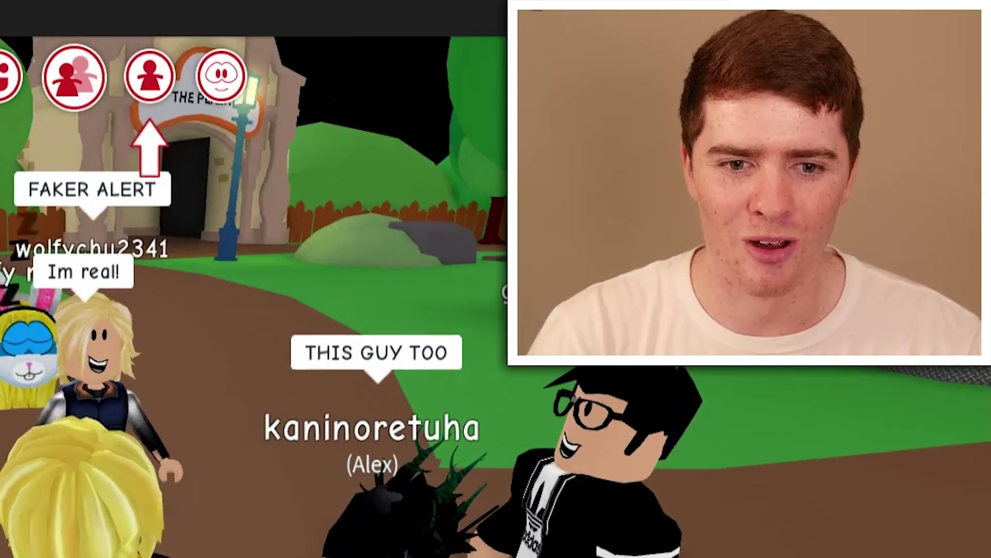
{"action": "key", "text": "Right"}
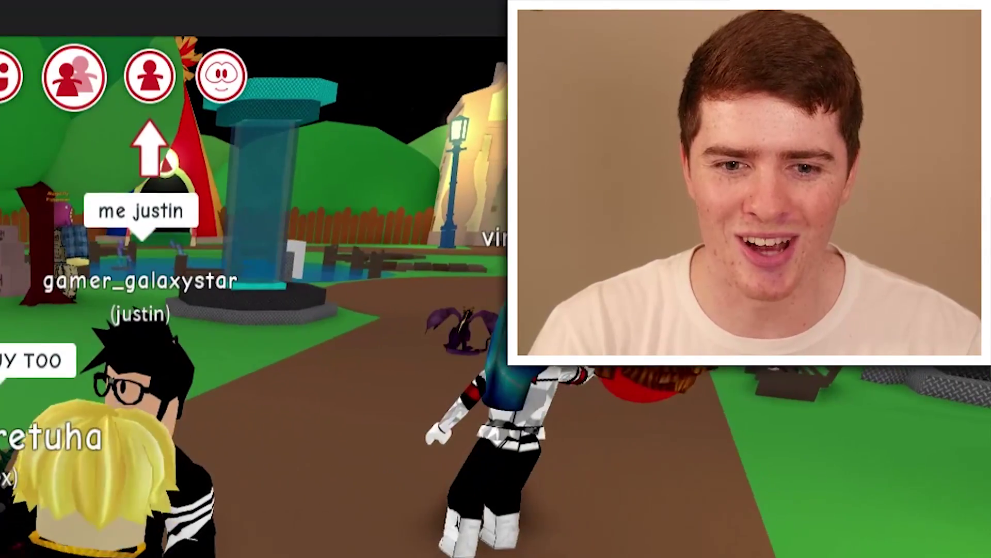
{"action": "scroll", "coordinate": [655, 379], "scroll_direction": "up", "scroll_amount": 5}
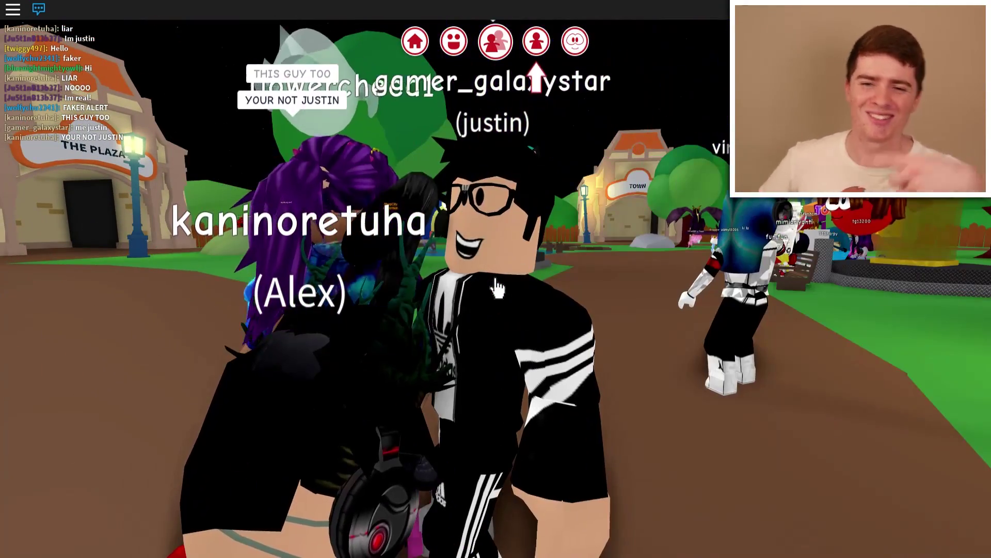
{"action": "scroll", "coordinate": [498, 290], "scroll_direction": "down", "scroll_amount": 4}
{"action": "key", "text": "w"}
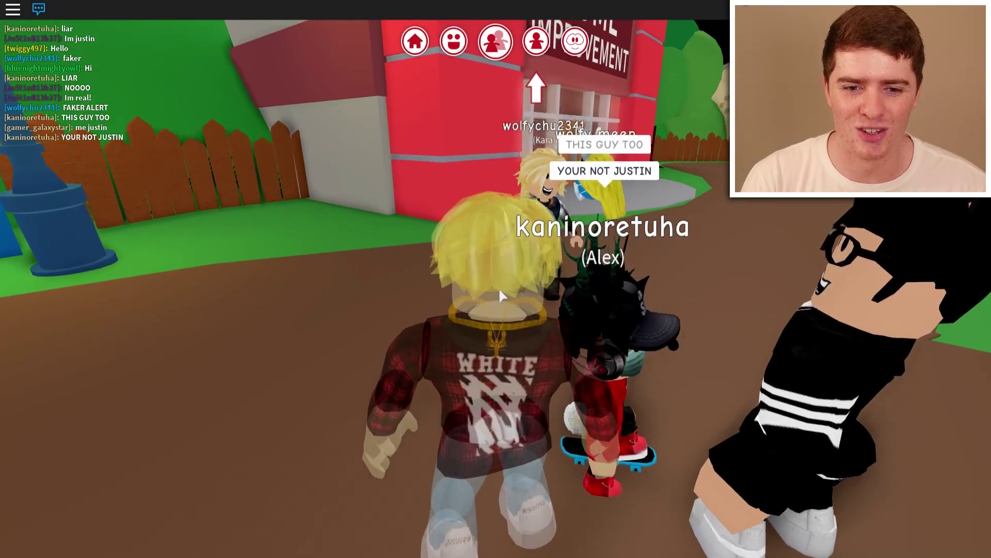
{"action": "key", "text": "w"}
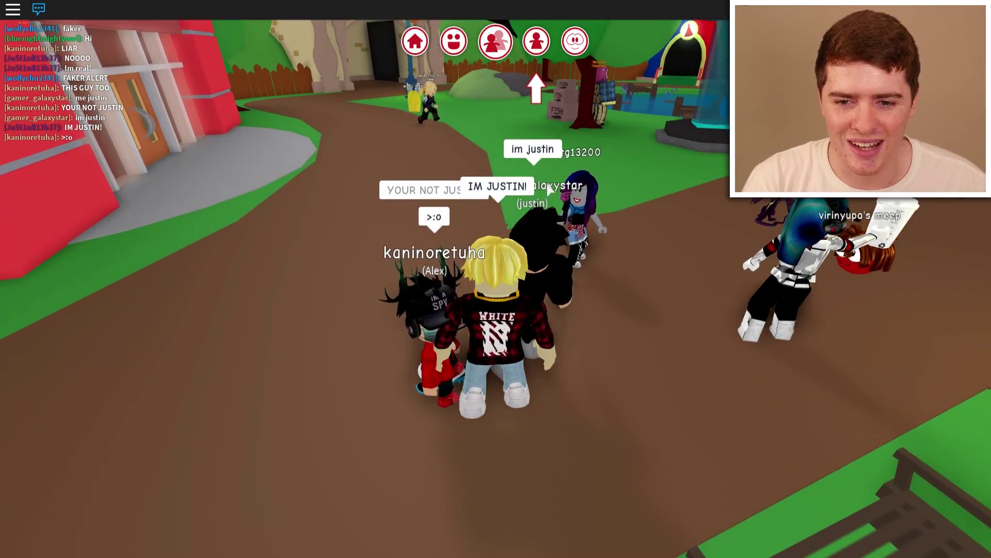
Examine the group of players around the avatar from above and from ground level
{"action": "left_click_drag", "start_coordinate": [549, 187], "coordinate": [559, 204]}
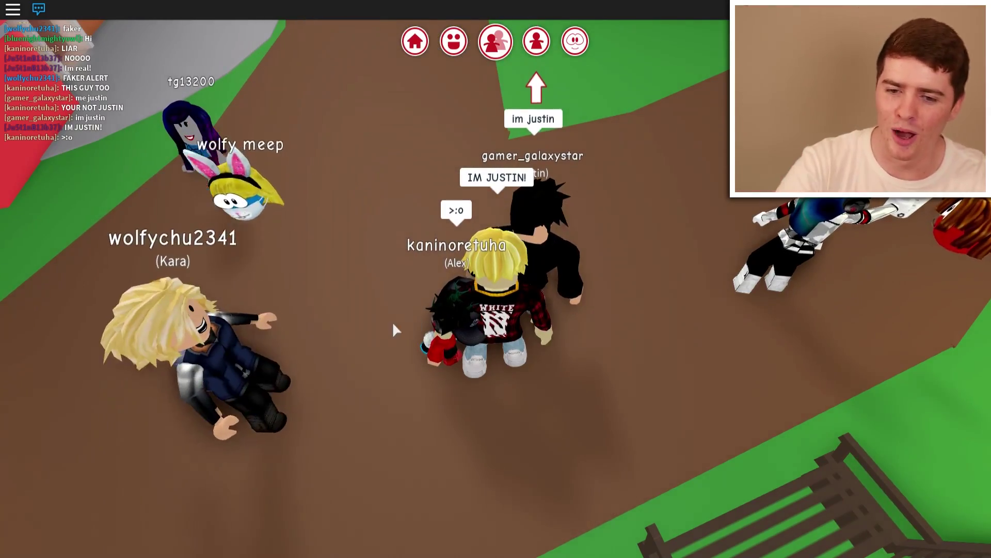
{"action": "left_click_drag", "start_coordinate": [395, 330], "coordinate": [369, 302]}
{"action": "scroll", "coordinate": [498, 290], "scroll_direction": "up", "scroll_amount": 5}
{"action": "scroll", "coordinate": [506, 308], "scroll_direction": "down", "scroll_amount": 4}
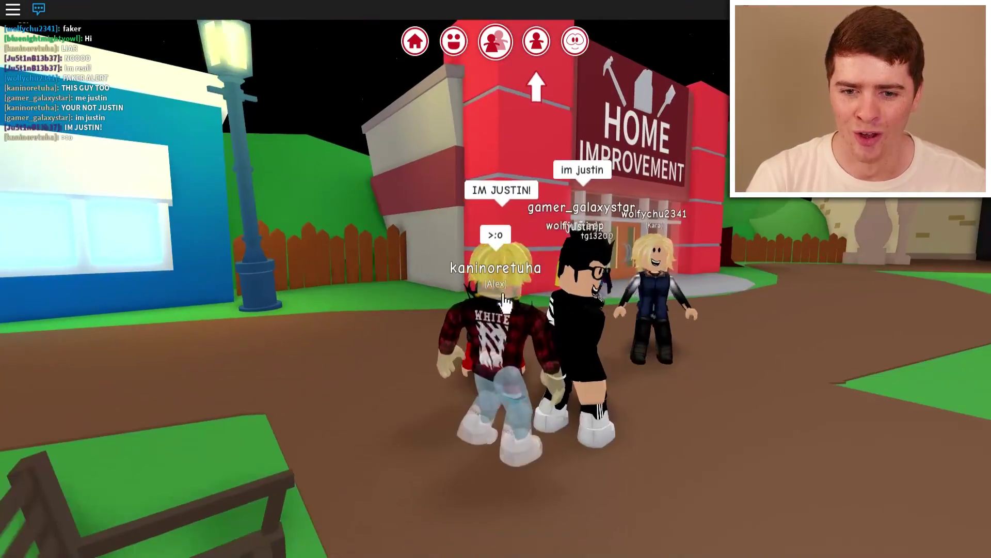
{"action": "left_click_drag", "start_coordinate": [506, 245], "coordinate": [505, 255]}
Walk the avatar away from the group to the wooden fence beside the red store and view its outfit from the front
{"action": "key", "text": "w"}
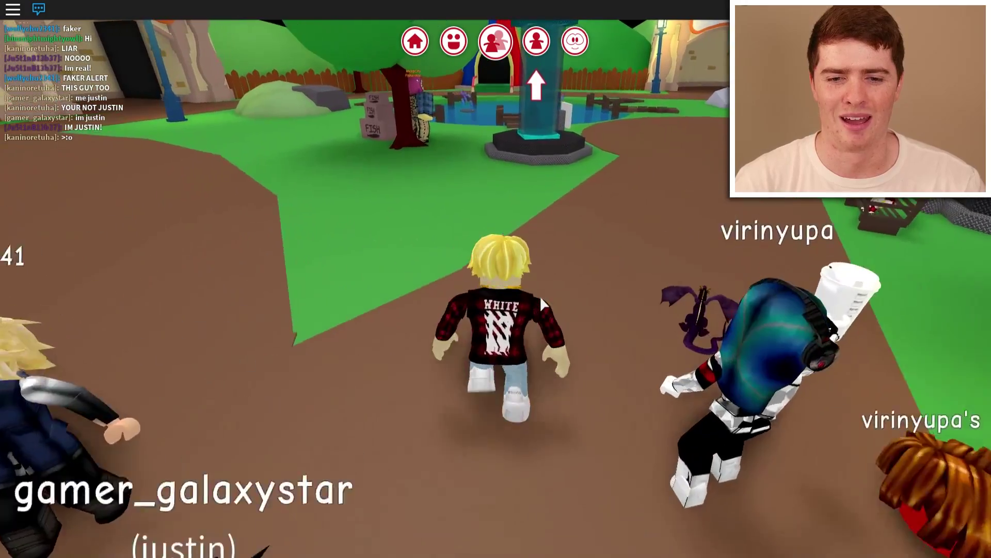
{"action": "key", "text": "w"}
{"action": "left_click_drag", "start_coordinate": [540, 296], "coordinate": [541, 295]}
{"action": "key", "text": "w"}
{"action": "key", "text": "s"}
{"action": "scroll", "coordinate": [541, 296], "scroll_direction": "up", "scroll_amount": 2}
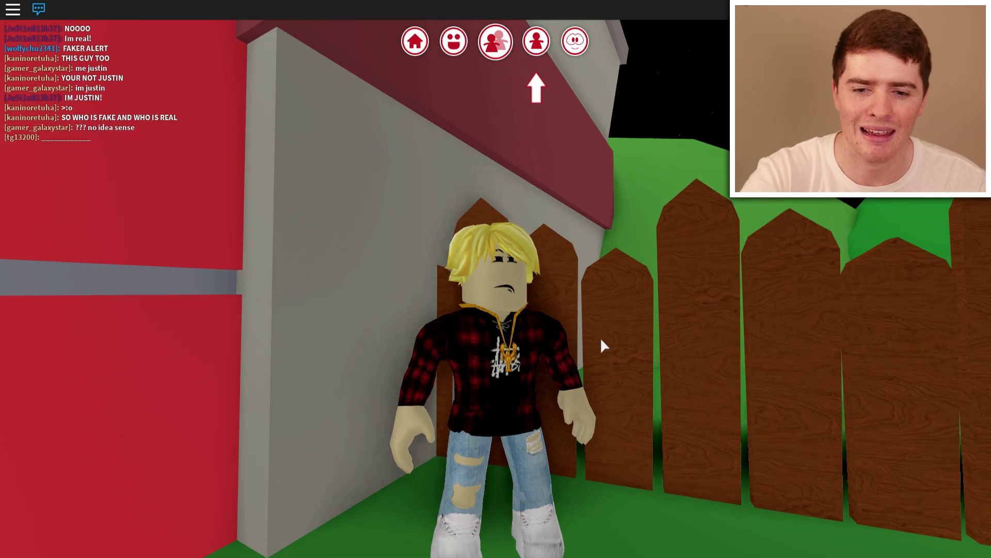